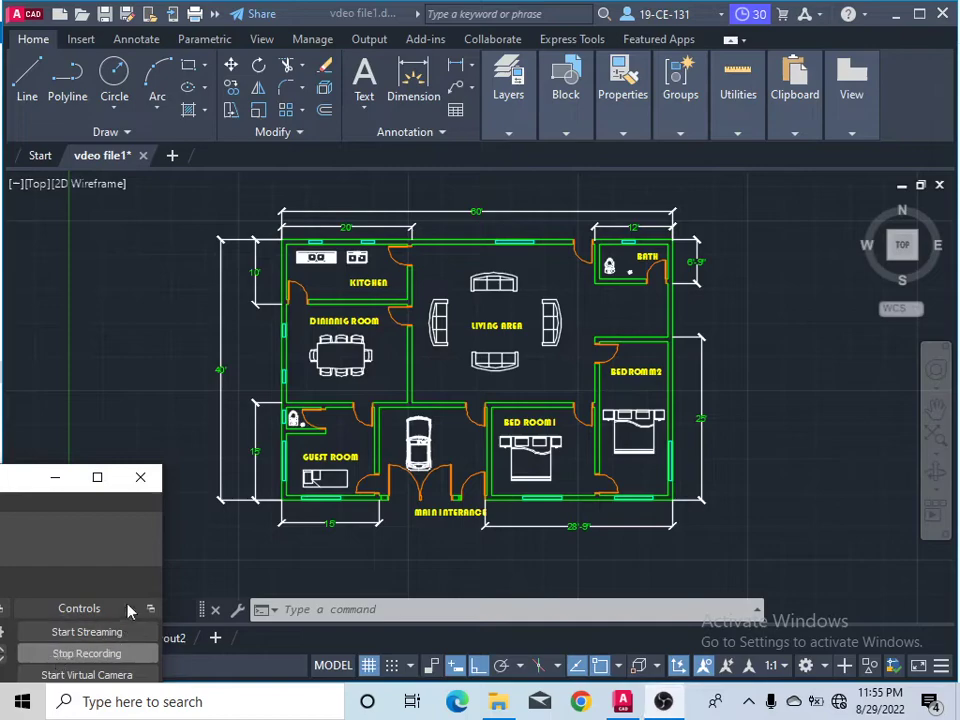
Expand the Home tab's Layers panel slide-out for the 'vdeo file1' floor plan.
click(55, 477)
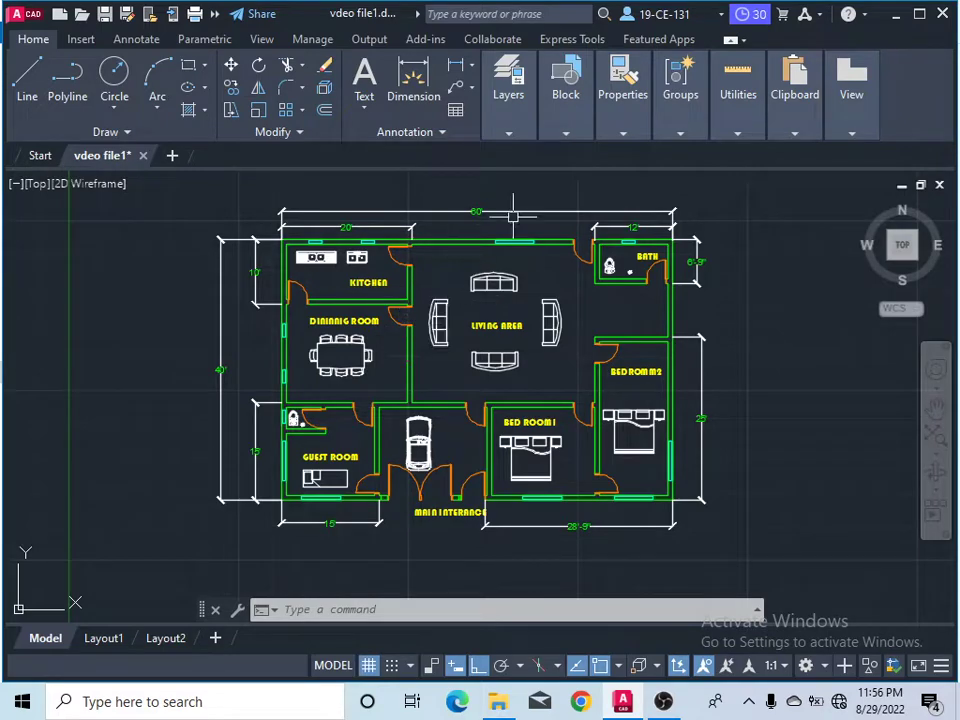
click(521, 133)
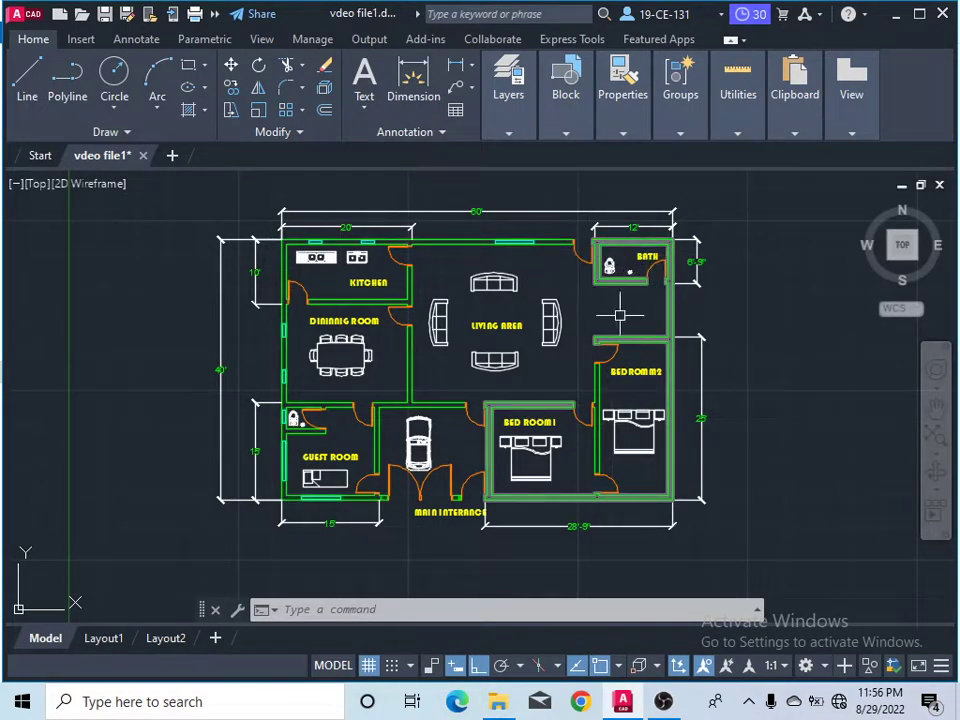
Freeze the Dimension, door1, Symbols, Text and Window1 layers from the layer dropdown.
click(508, 133)
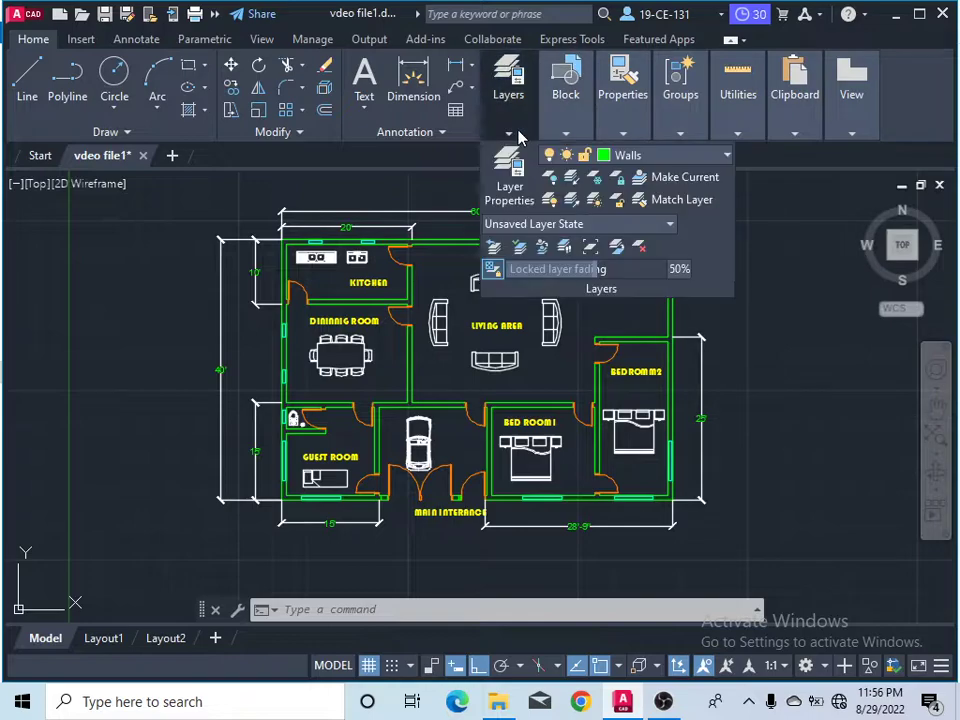
click(684, 162)
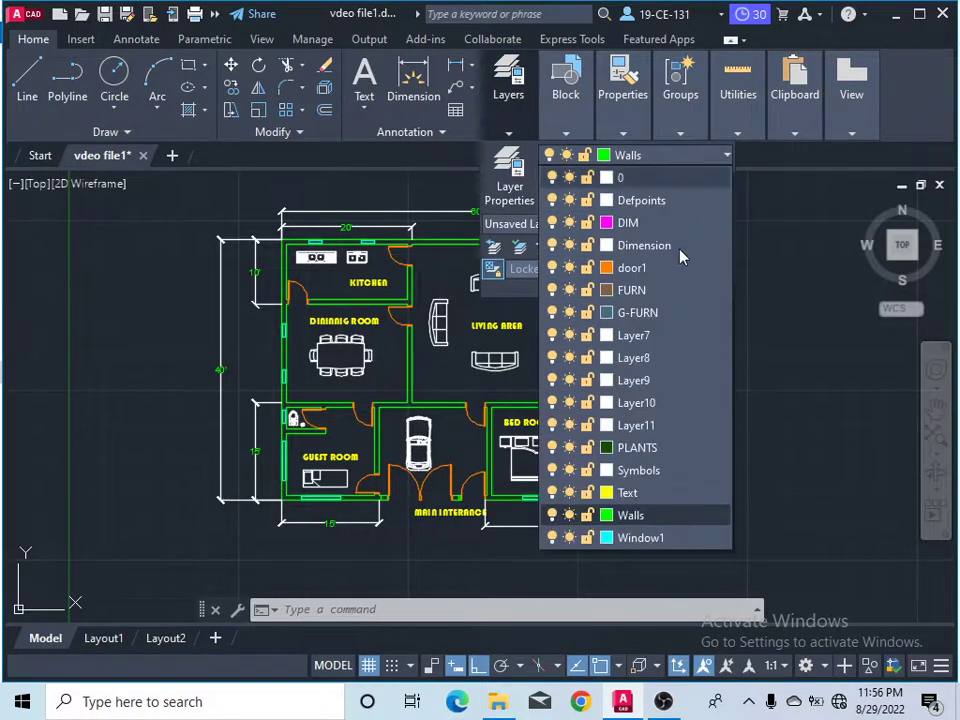
click(620, 514)
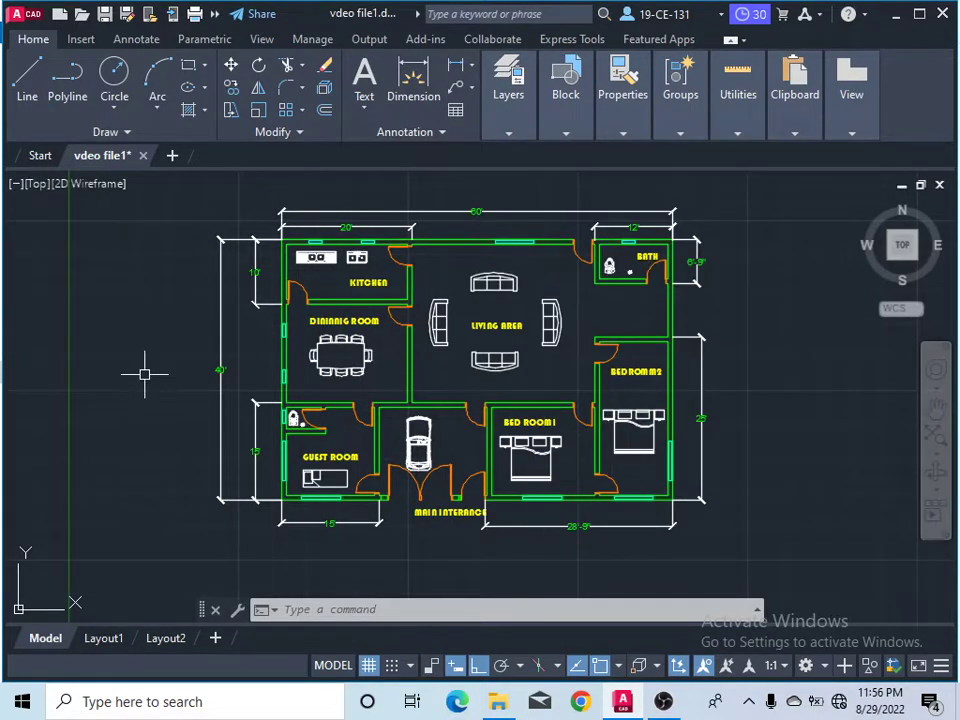
click(514, 133)
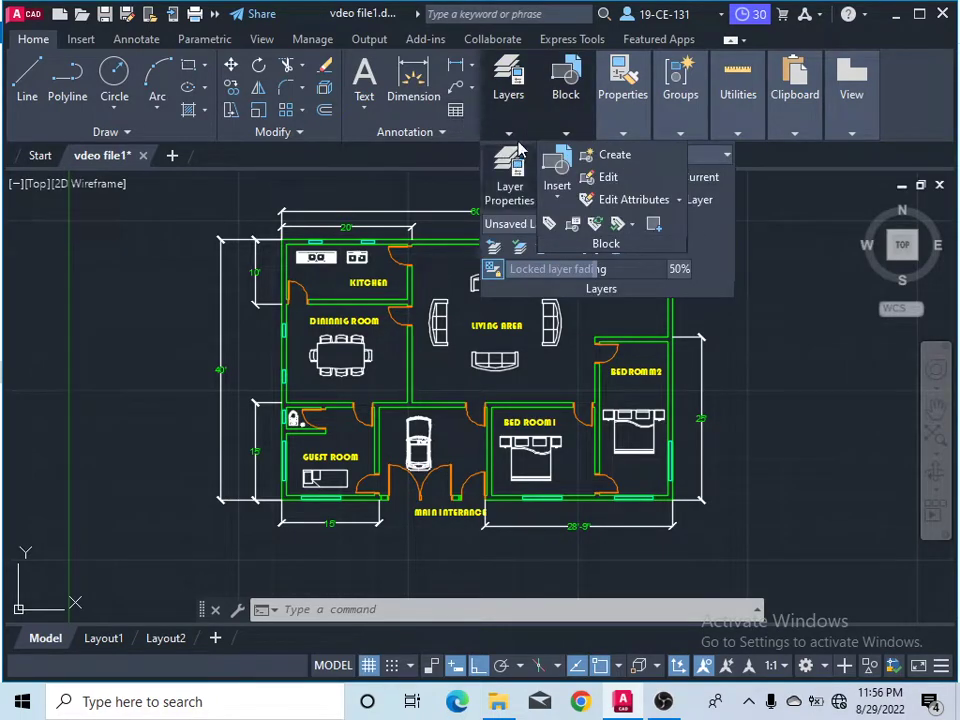
click(680, 158)
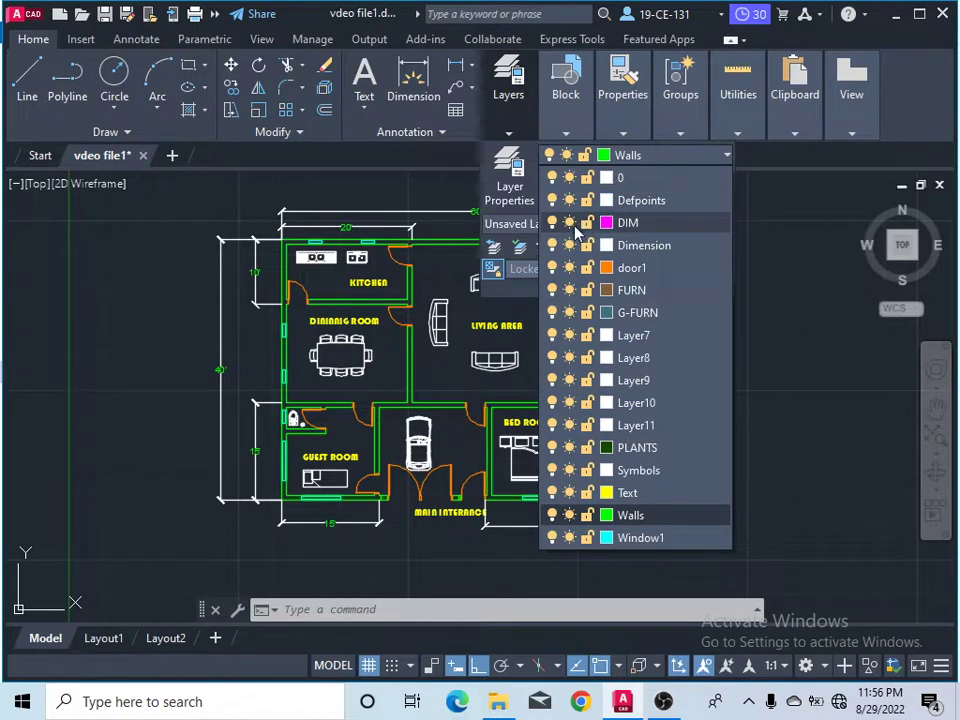
click(569, 245)
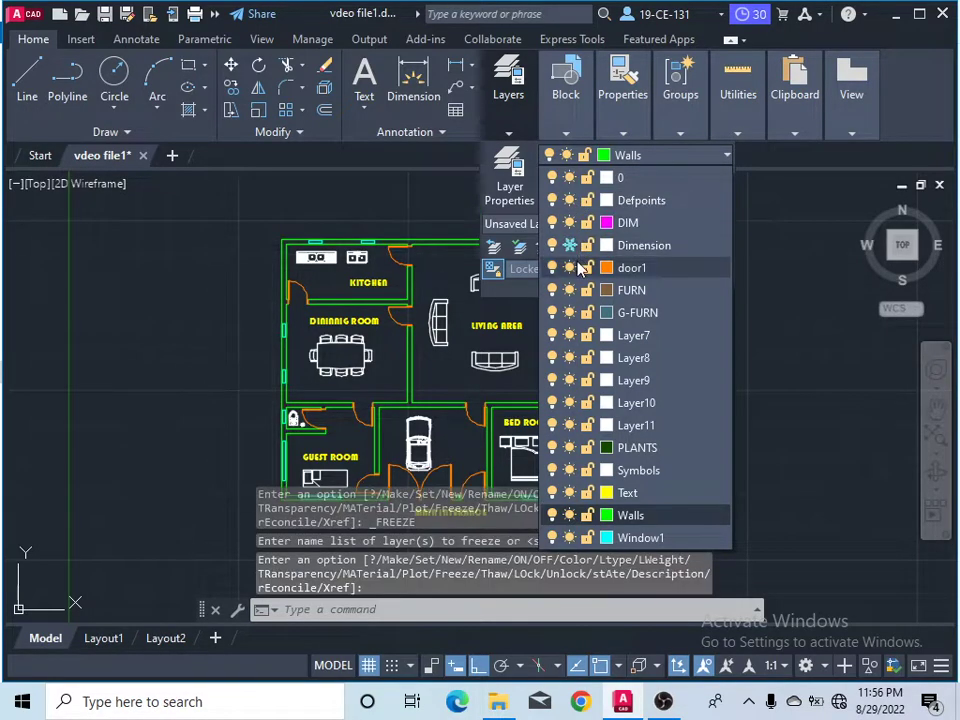
click(569, 267)
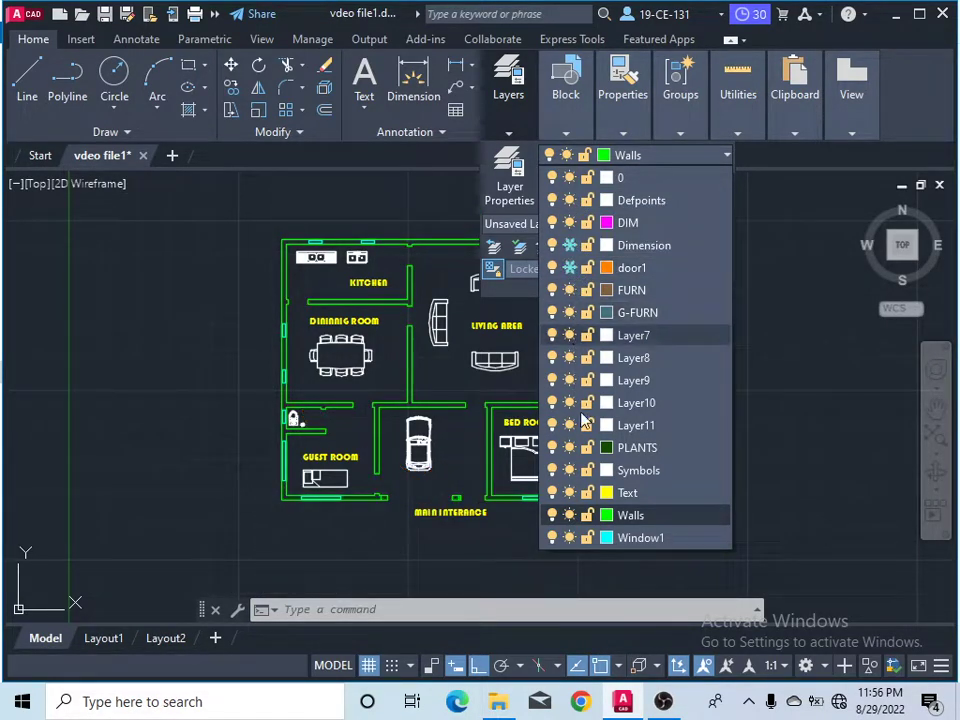
click(569, 470)
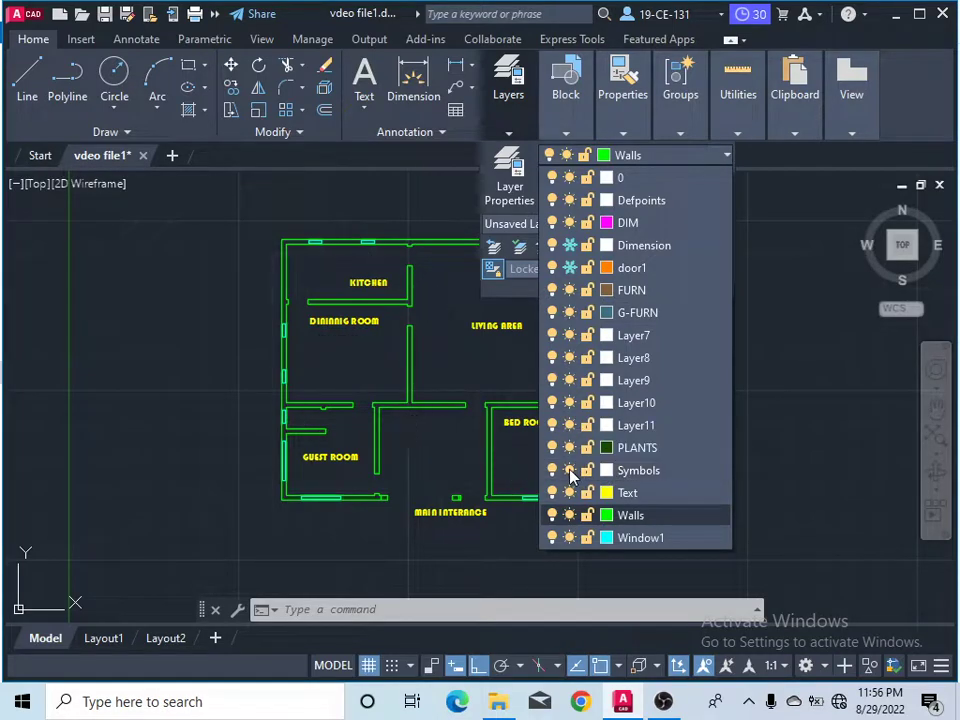
click(569, 492)
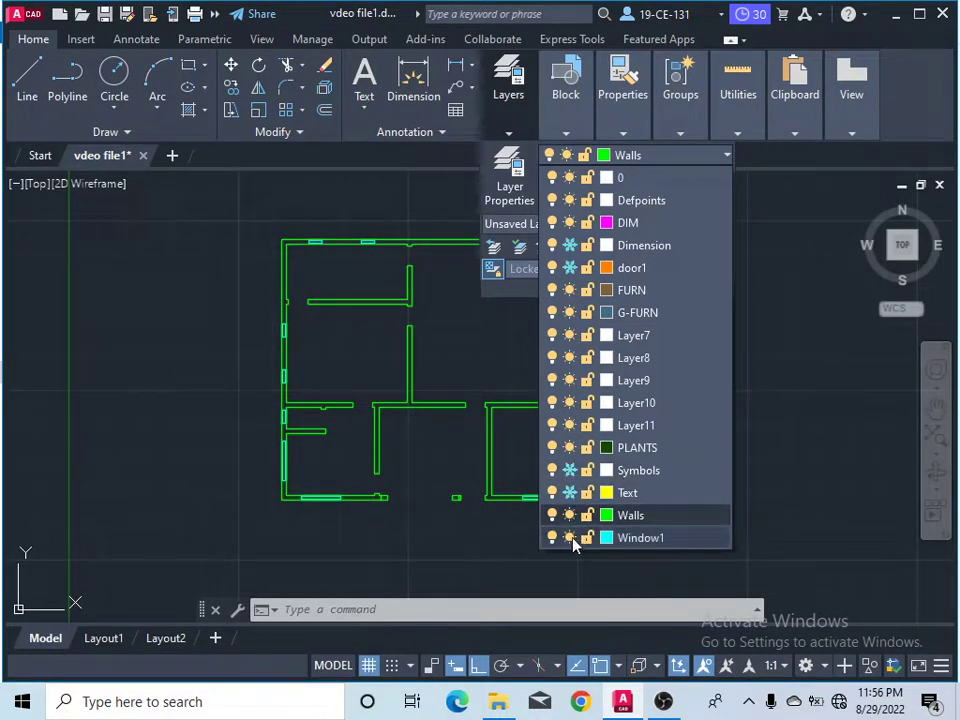
click(569, 537)
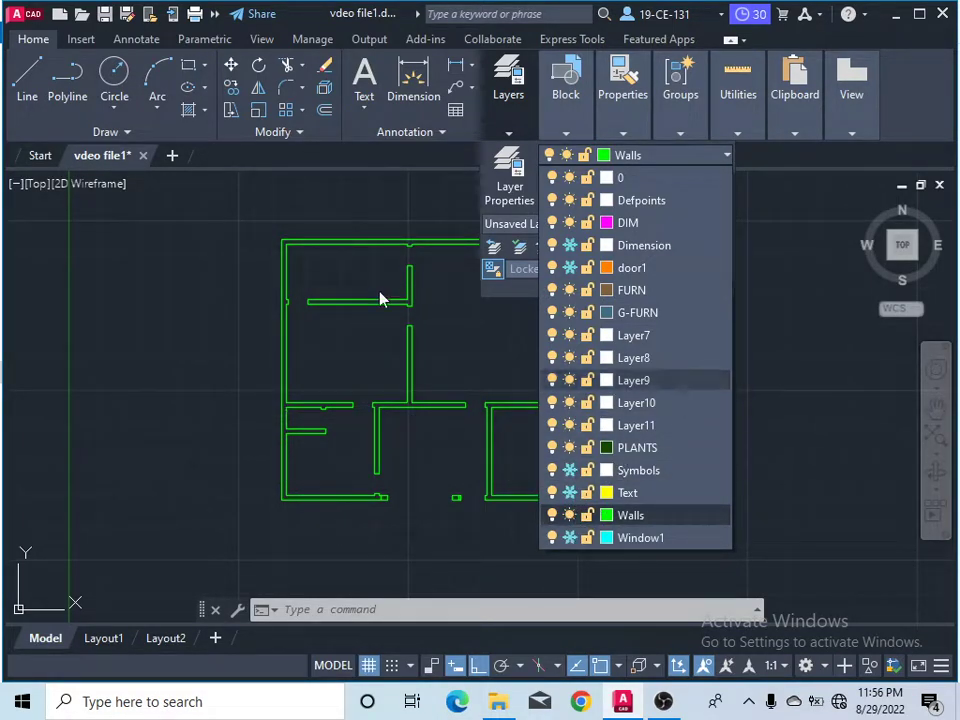
Close the layer list and begin a crossing selection around the green walls.
click(145, 380)
click(156, 354)
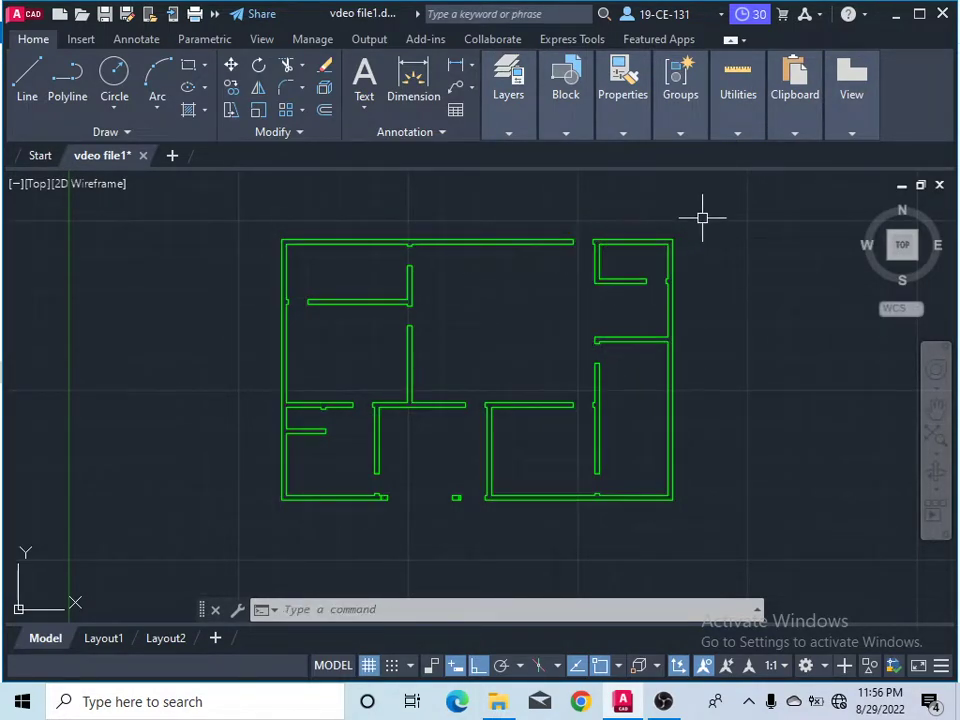
click(772, 188)
Crossing-select every wall line and run JOIN to merge them into polylines.
click(214, 525)
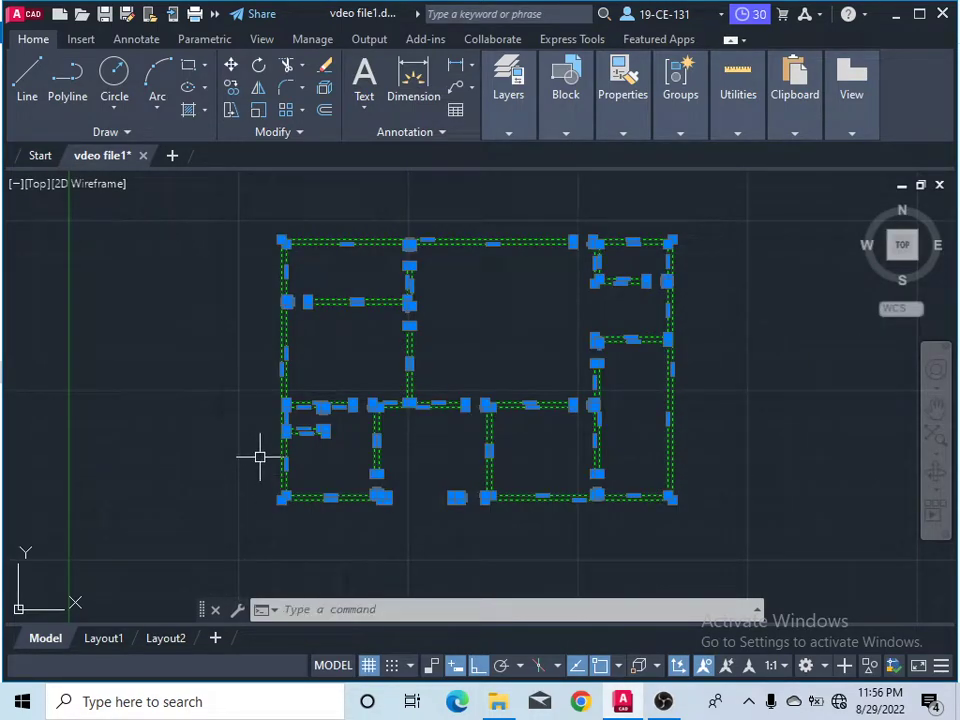
text(j)
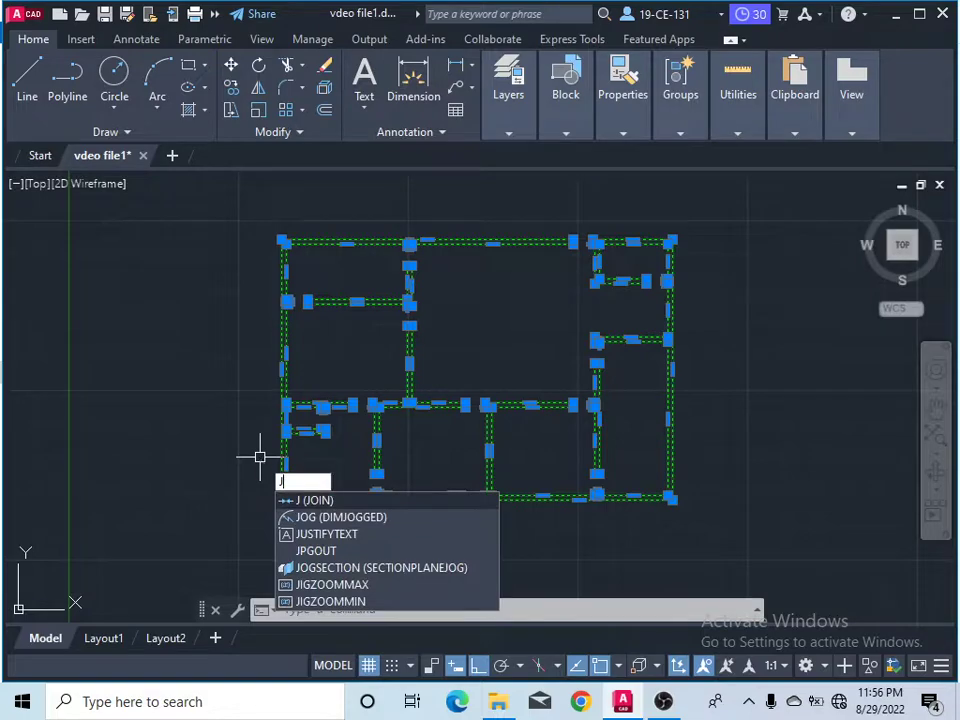
text(oi)
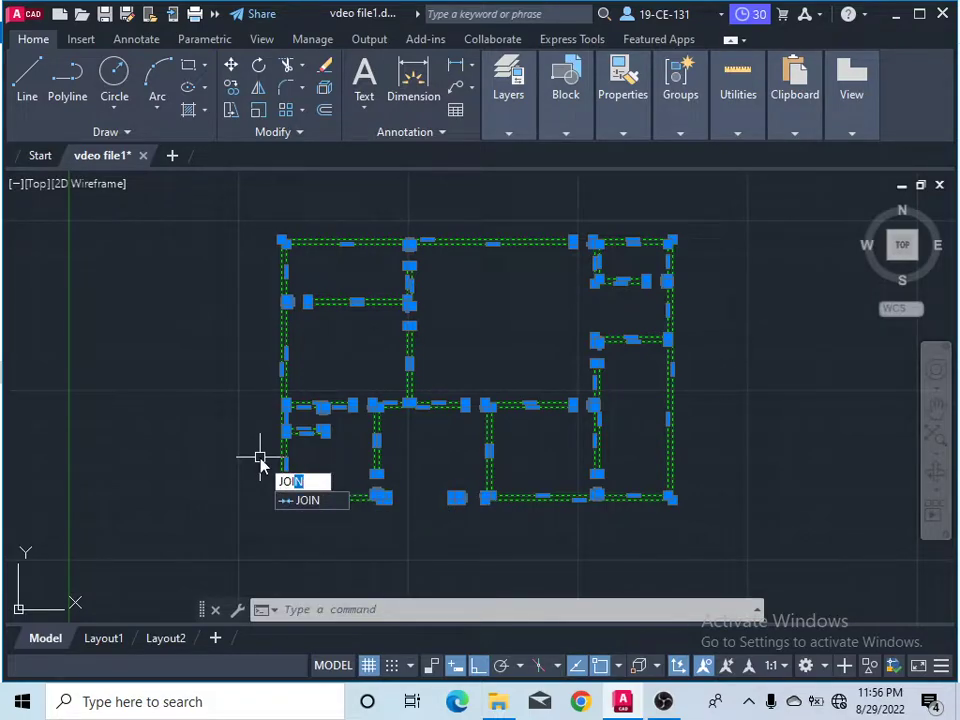
key(Return)
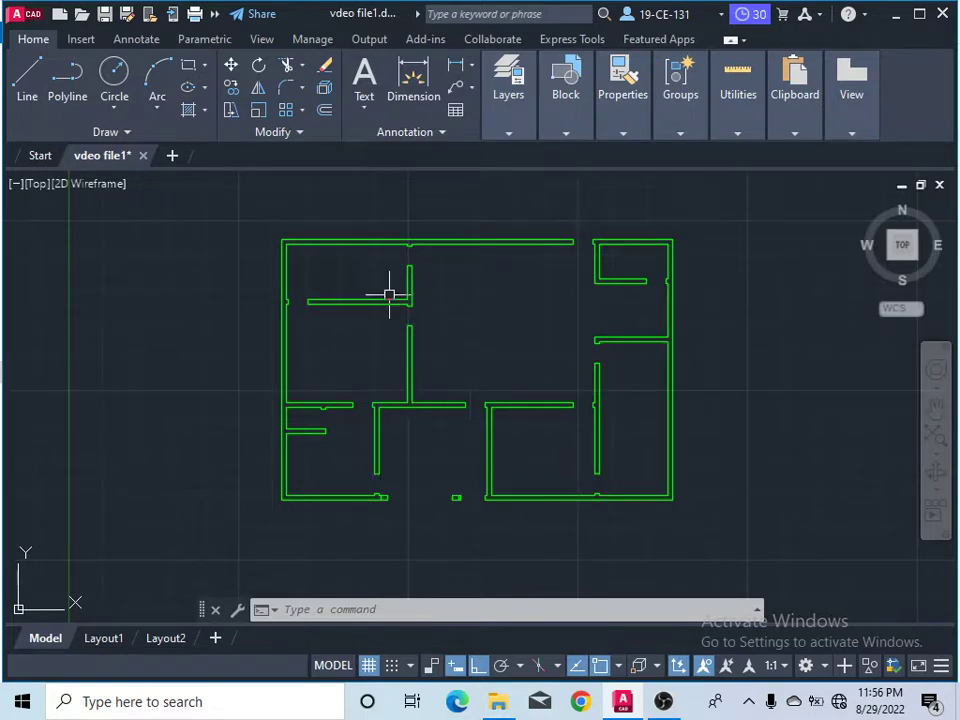
scroll(283, 326, up, 2)
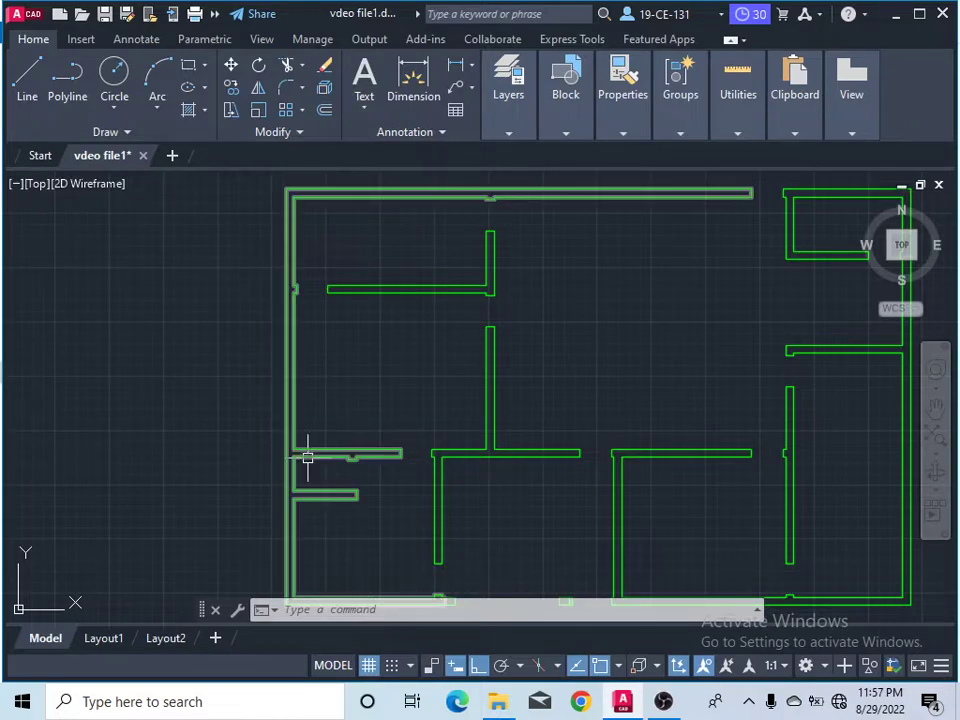
scroll(332, 294, down, 4)
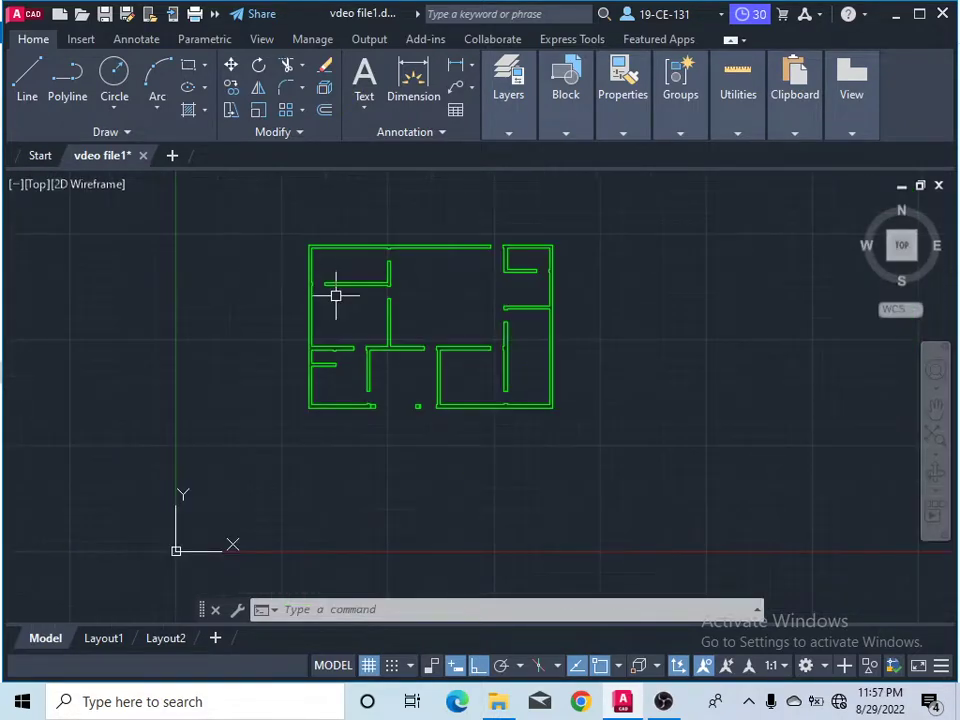
scroll(383, 345, up, 4)
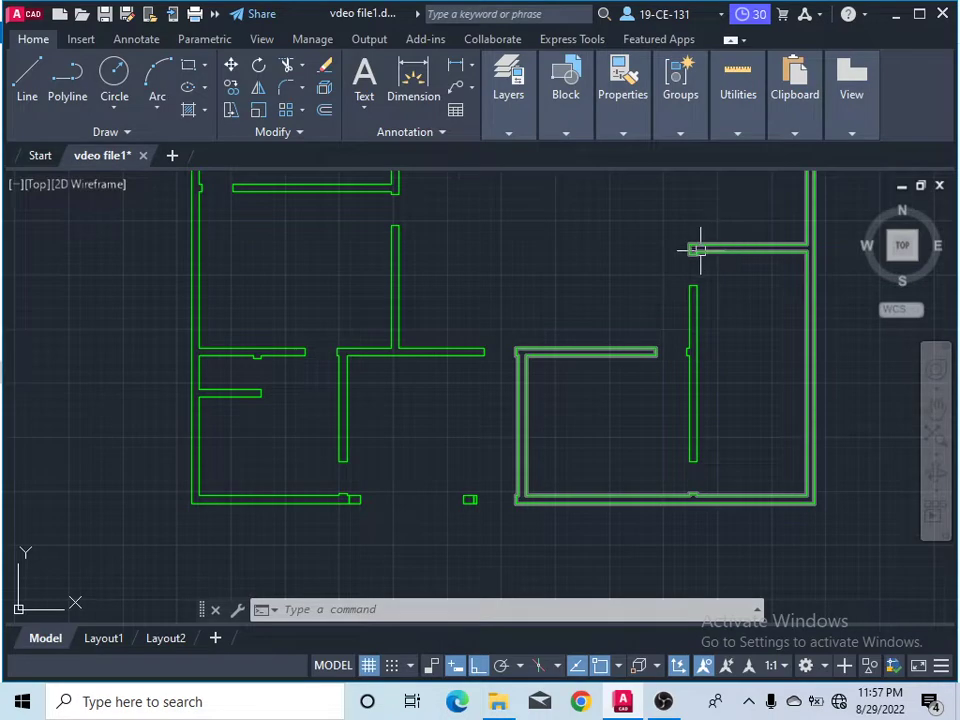
scroll(699, 260, down, 3)
scroll(707, 203, up, 3)
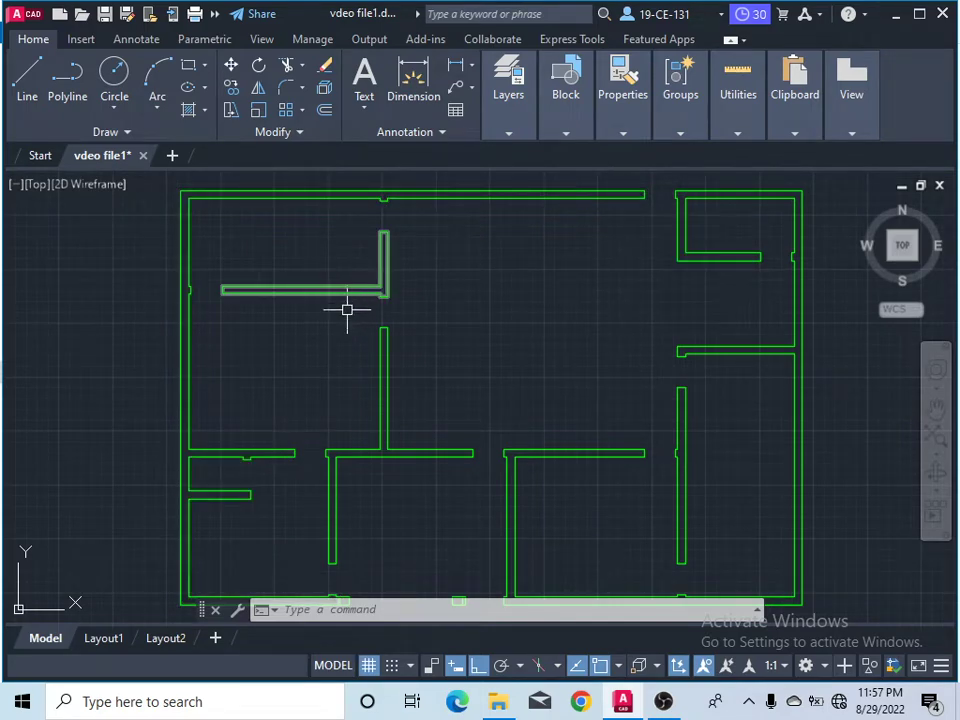
scroll(490, 289, down, 2)
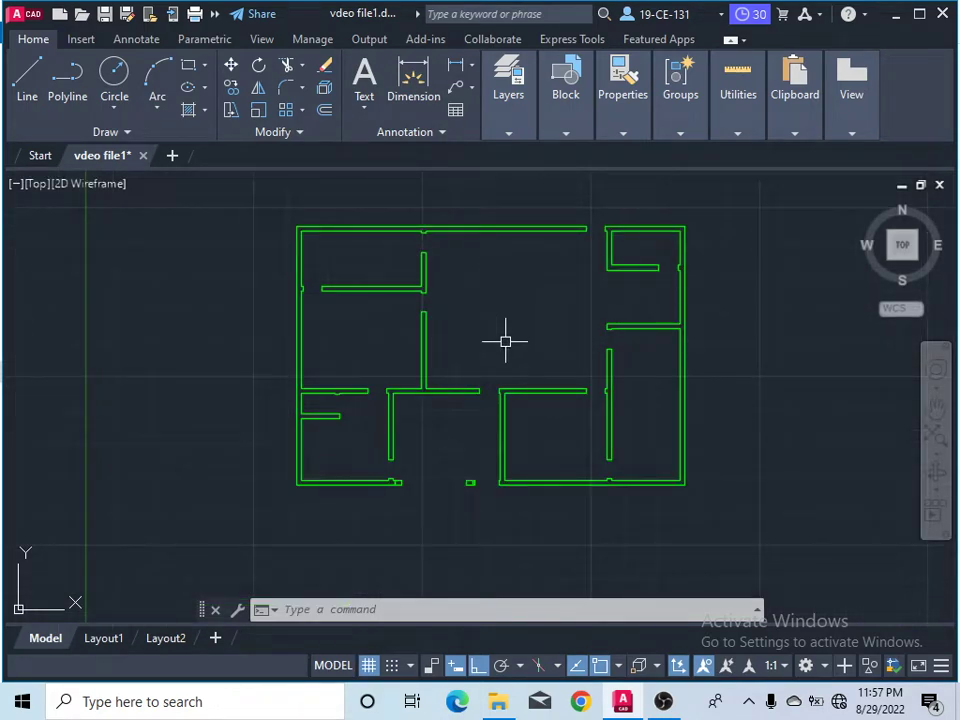
Switch to the 3D Modeling workspace and turn the view to SW isometric.
click(825, 668)
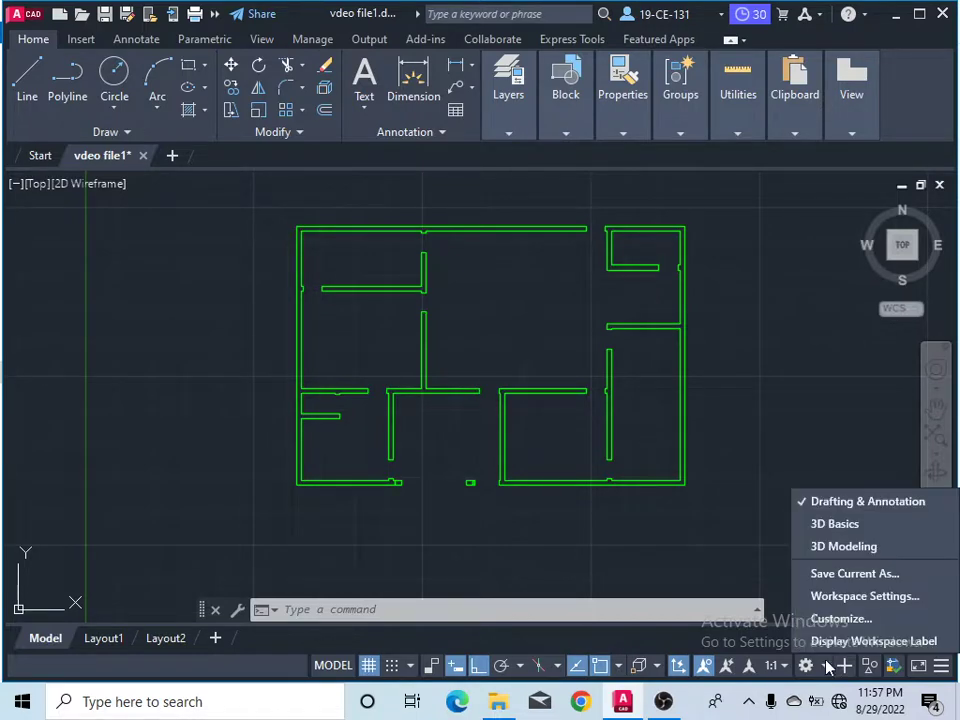
click(823, 553)
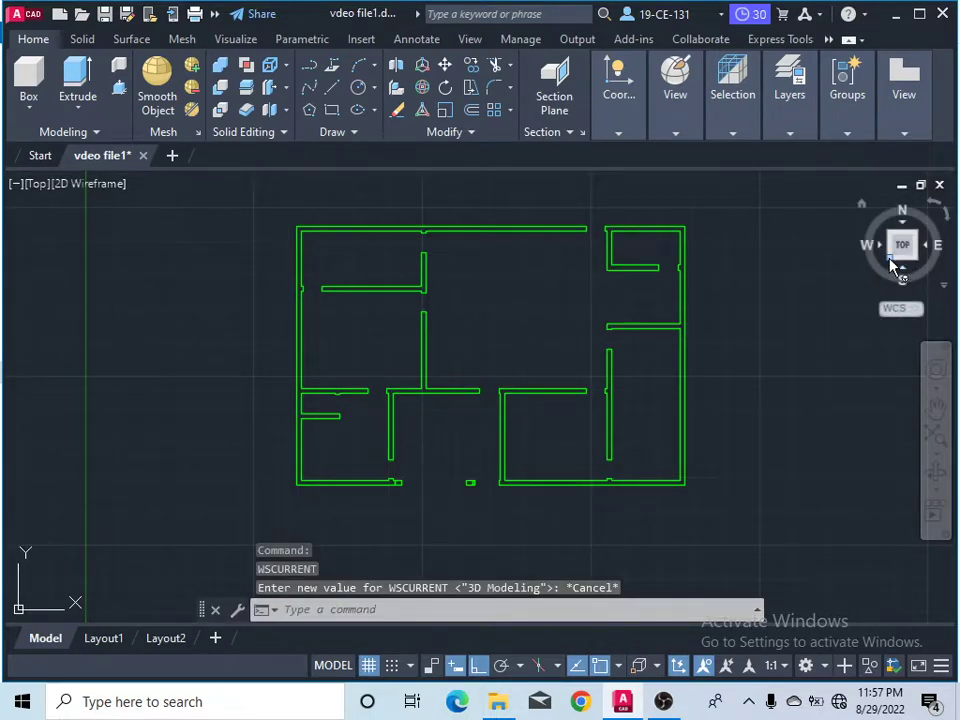
click(893, 262)
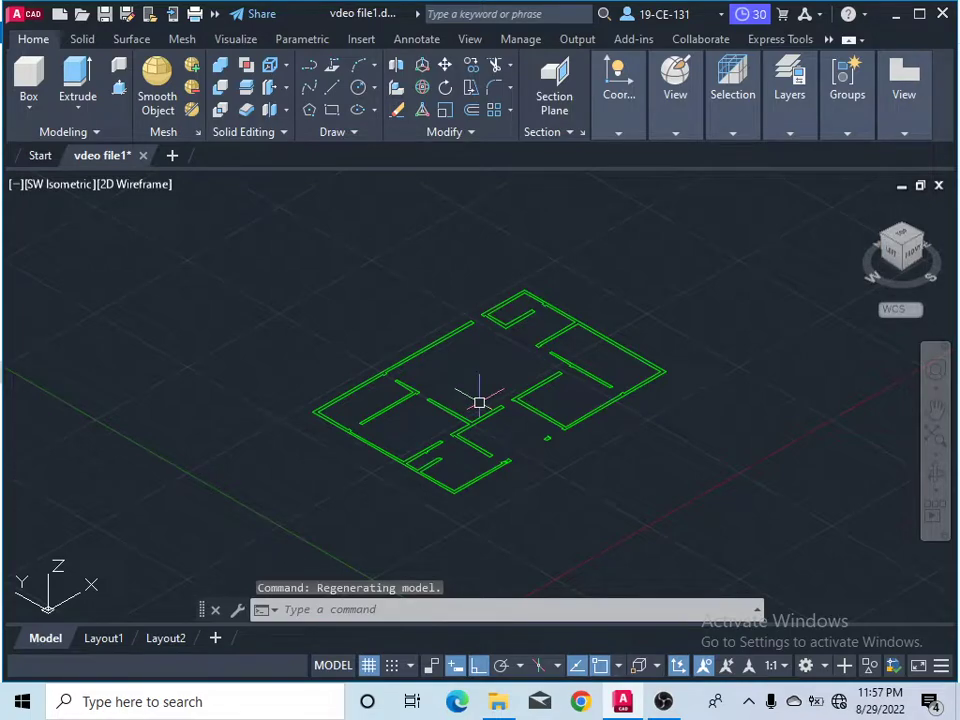
scroll(440, 392, up, 2)
scroll(440, 392, down, 2)
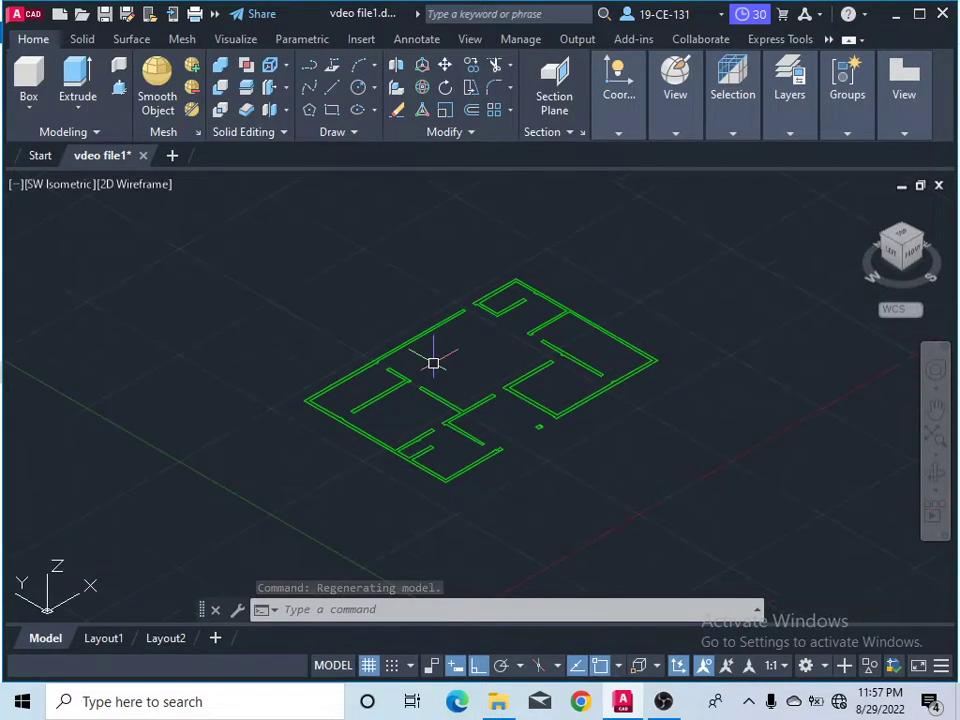
scroll(429, 396, up, 2)
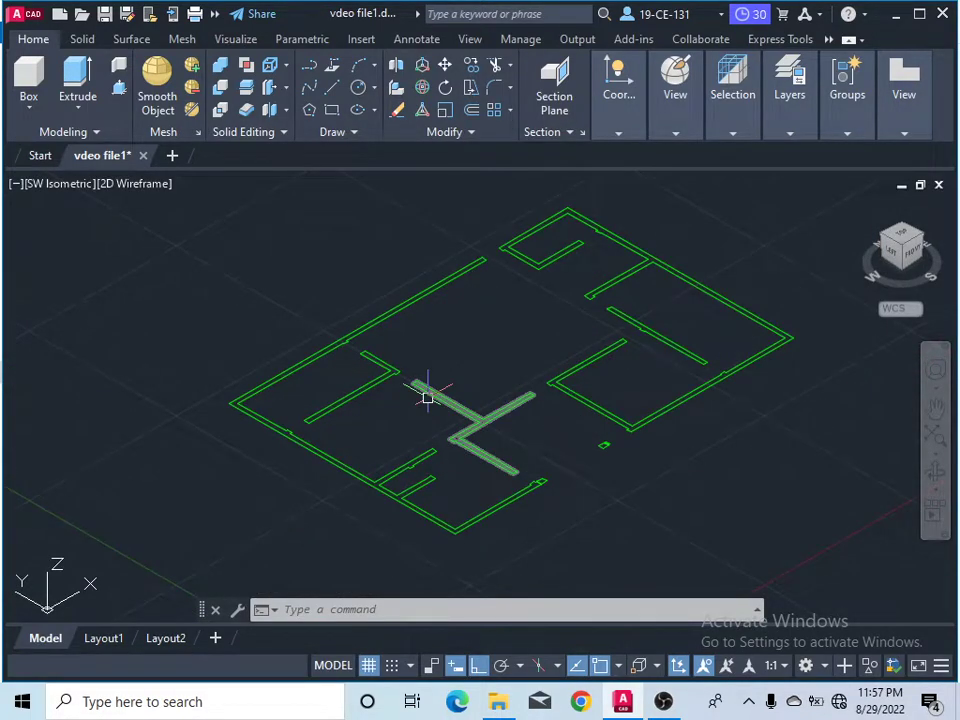
Start PRESSPULL in Multiple mode and pick the outer wall plus five inner wall outlines.
click(119, 91)
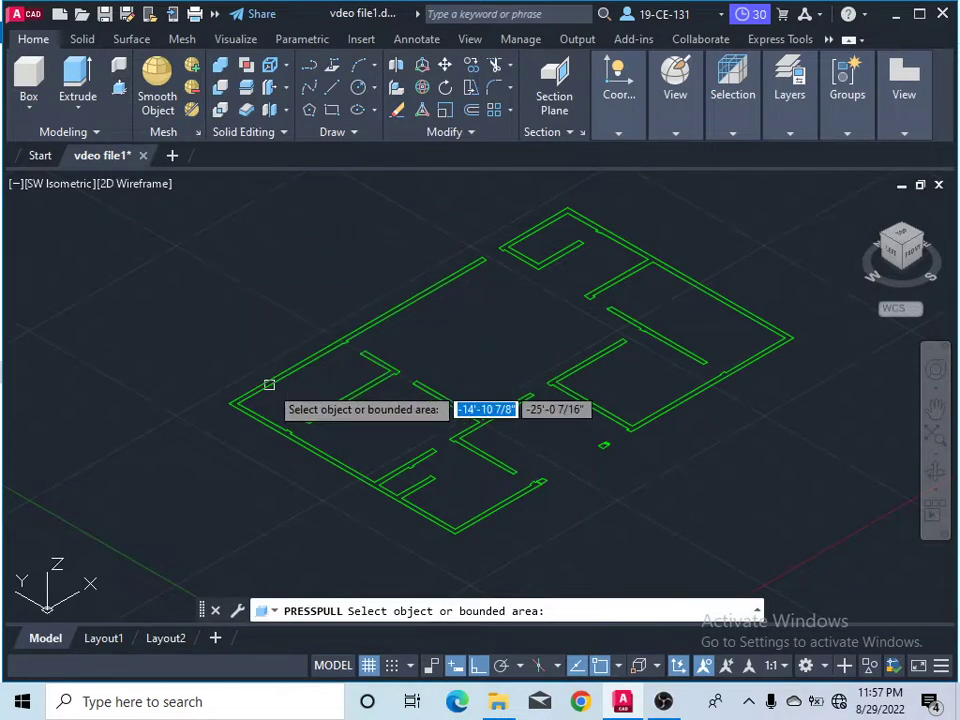
click(337, 464)
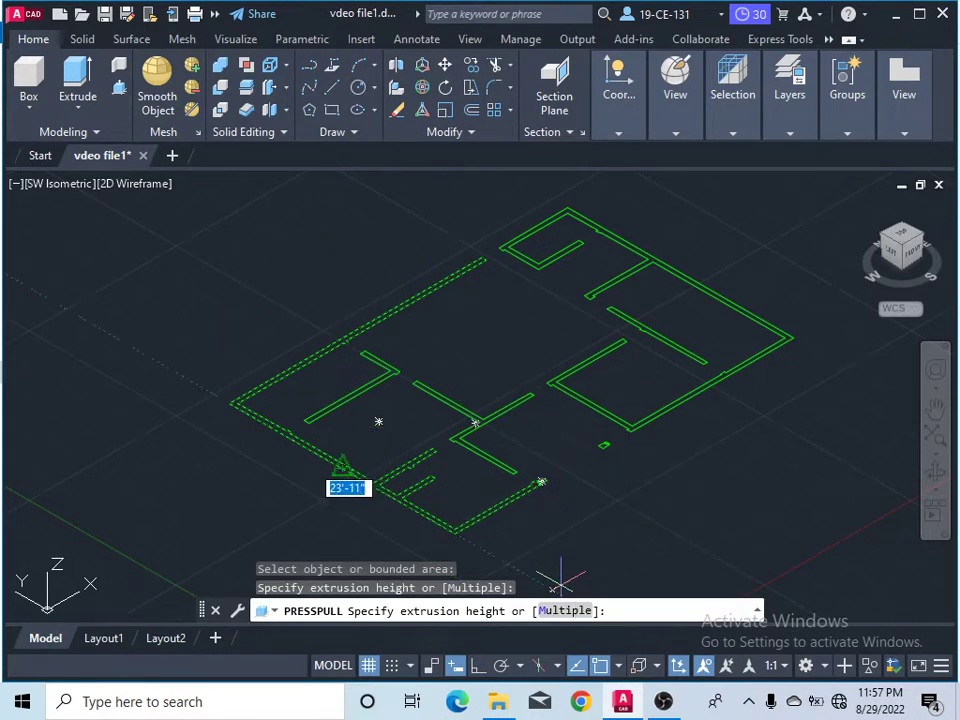
click(565, 612)
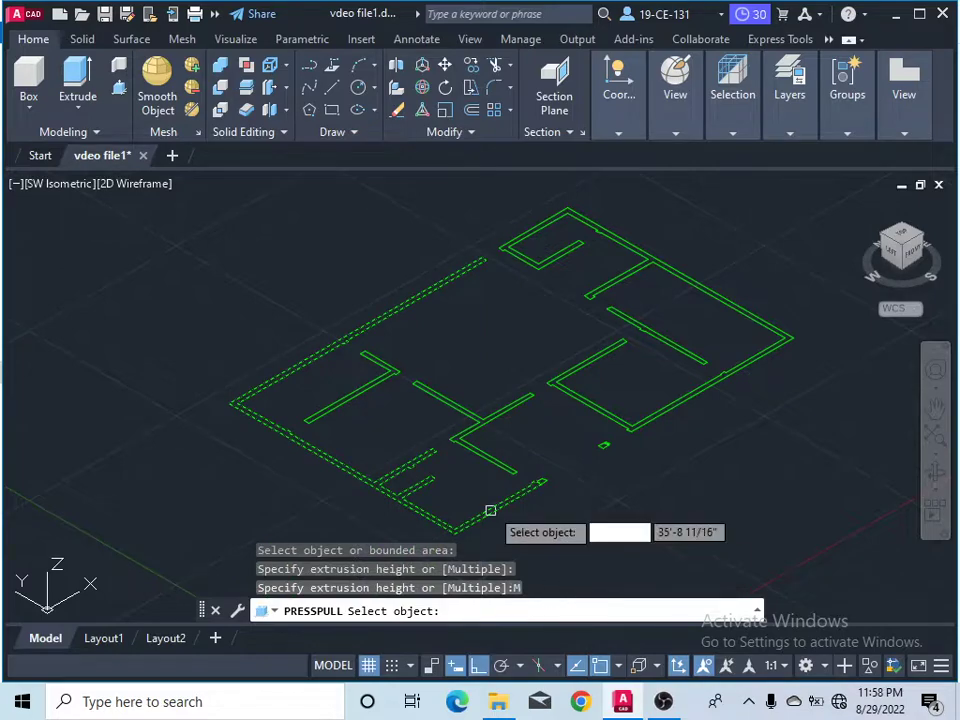
click(350, 402)
click(432, 398)
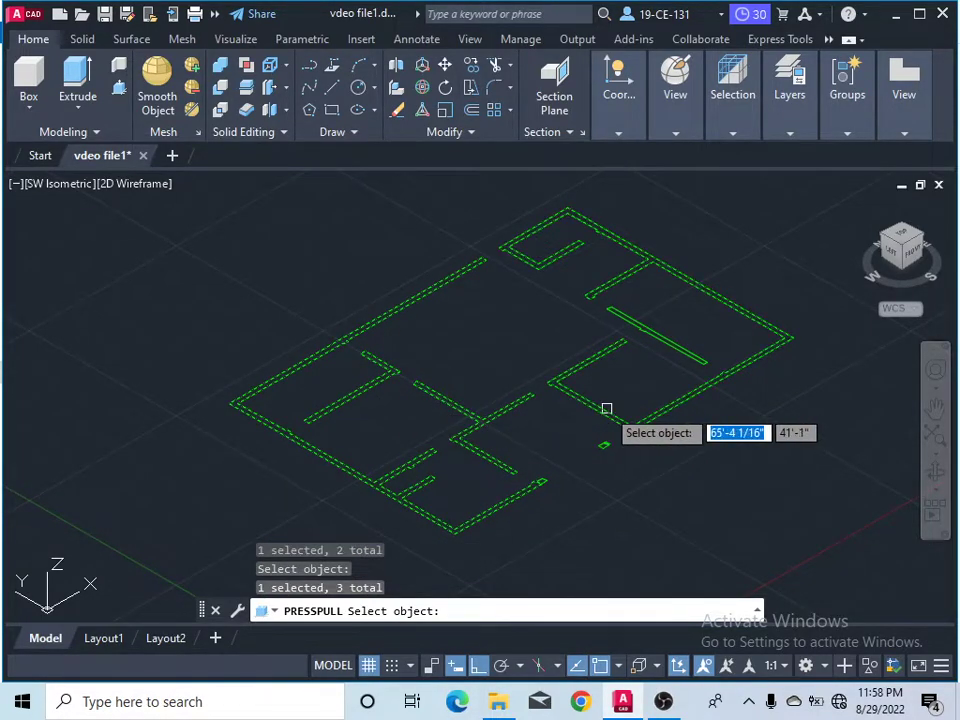
click(647, 356)
click(660, 339)
scroll(629, 448, up, 3)
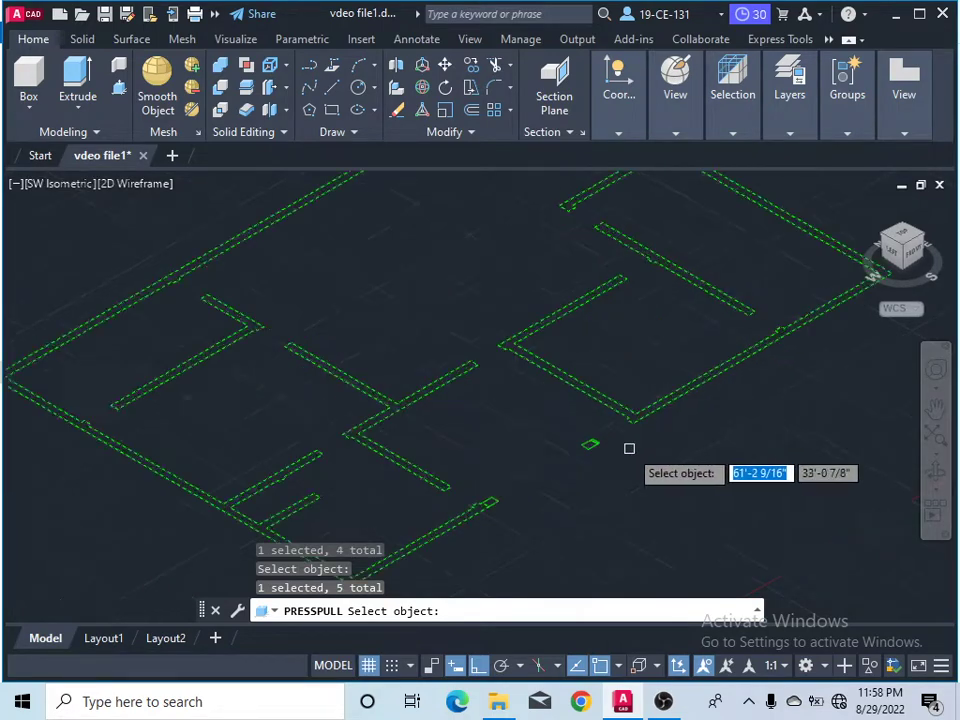
scroll(629, 448, up, 3)
click(574, 433)
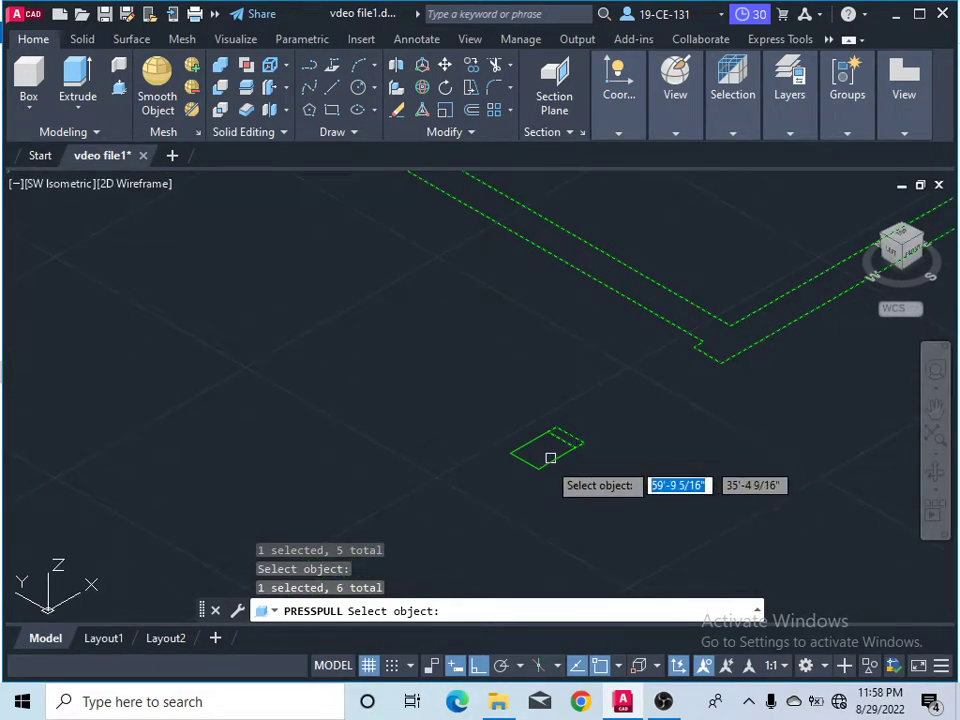
scroll(575, 435, down, 5)
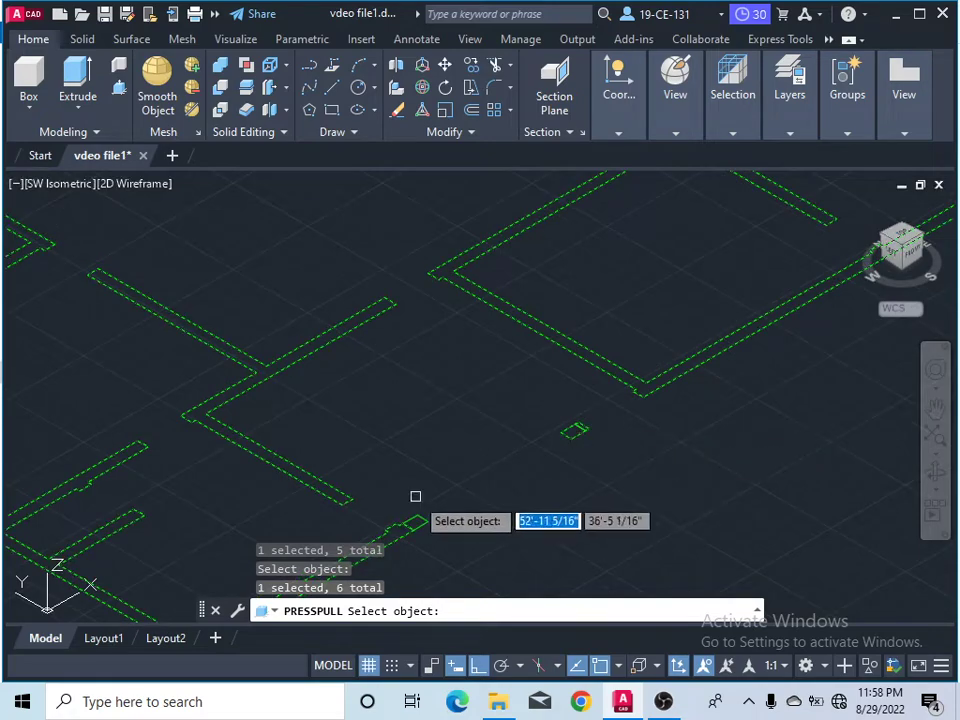
scroll(416, 520, up, 3)
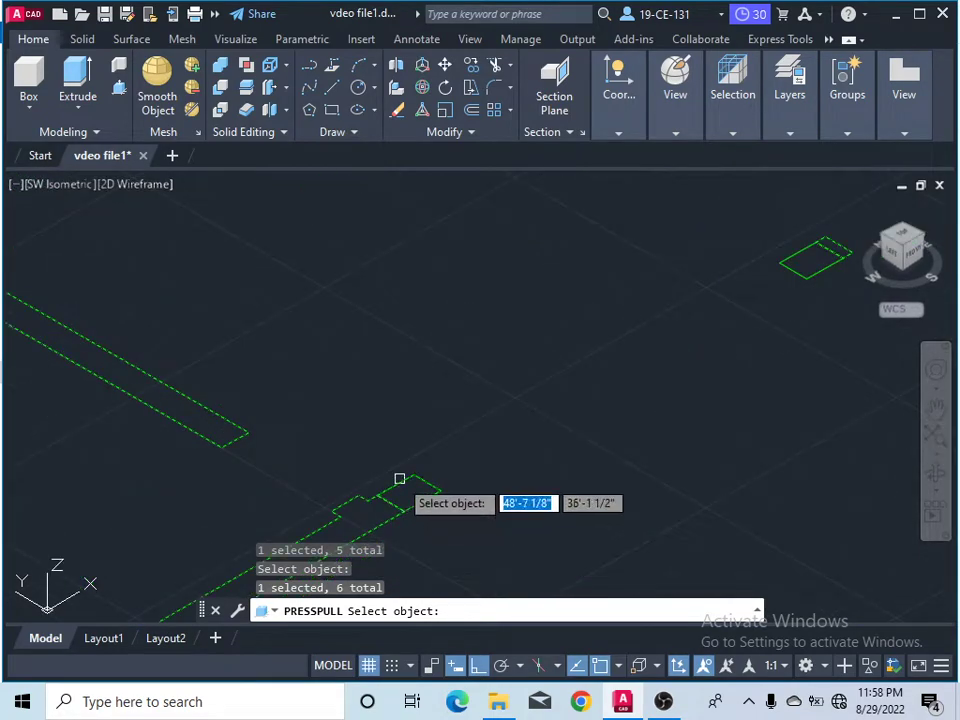
scroll(399, 480, down, 6)
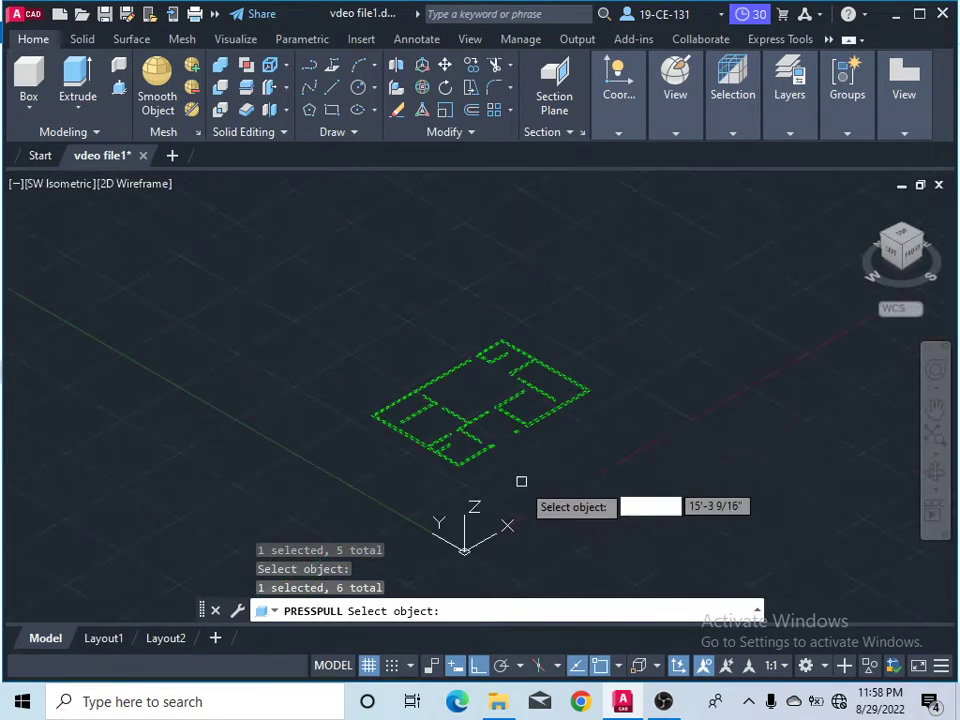
key(Return)
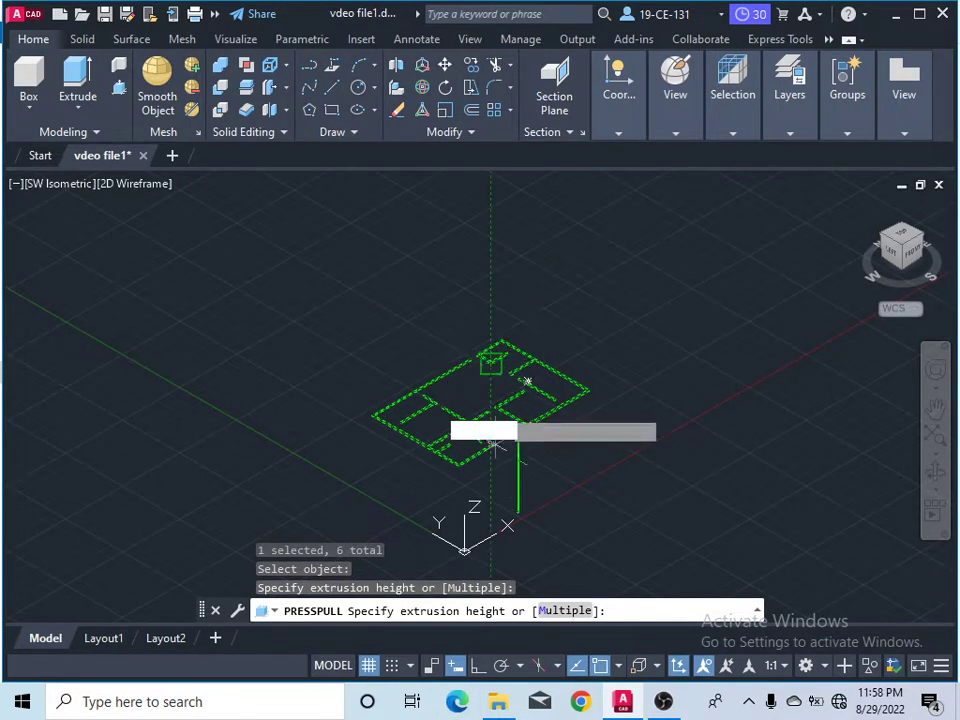
With Ortho on, extrude the picked outlines to a height of 10'.
key(F8)
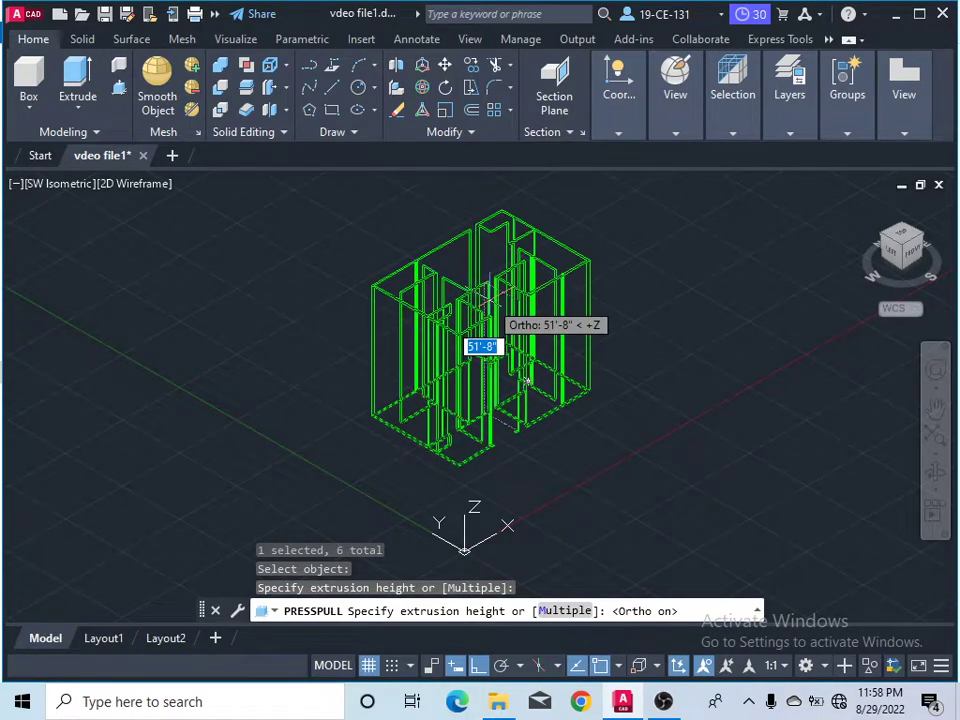
text(1)
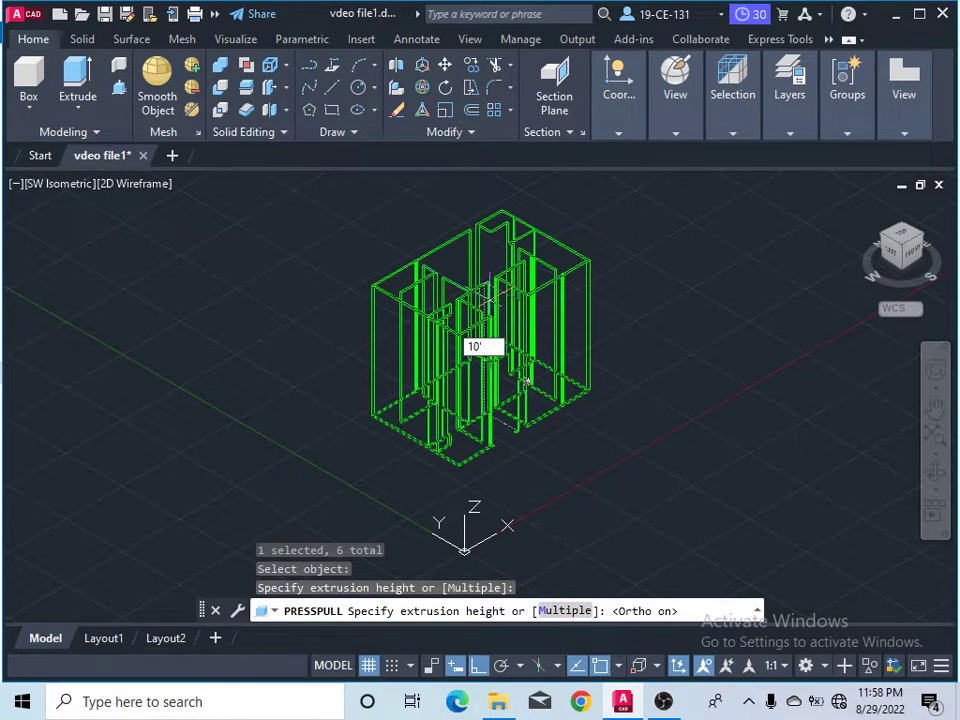
text(0')
key(Return)
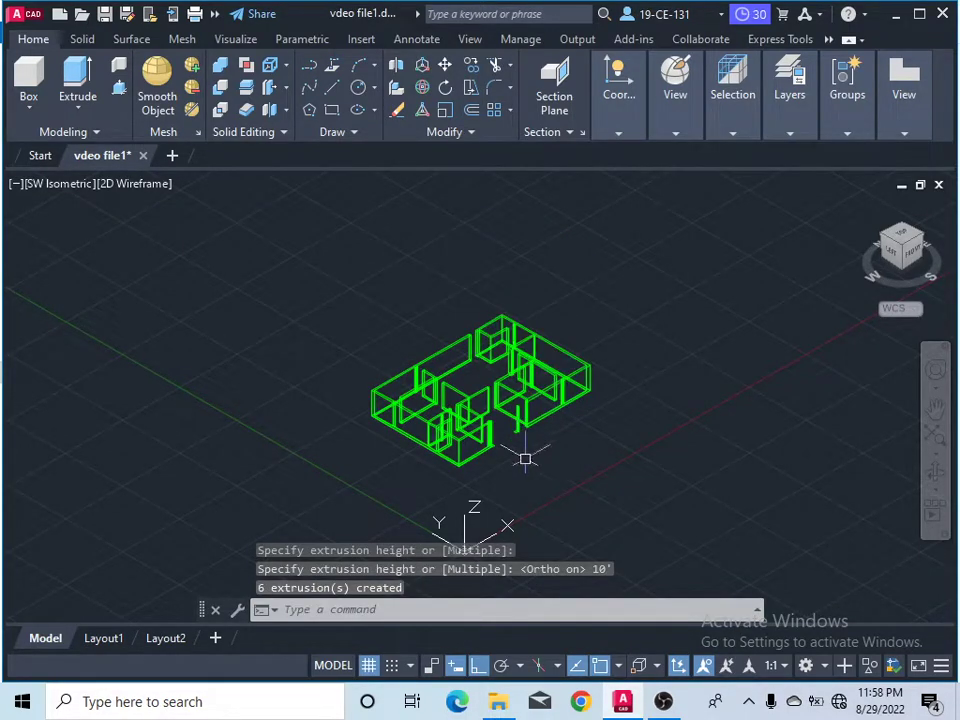
scroll(525, 459, up, 2)
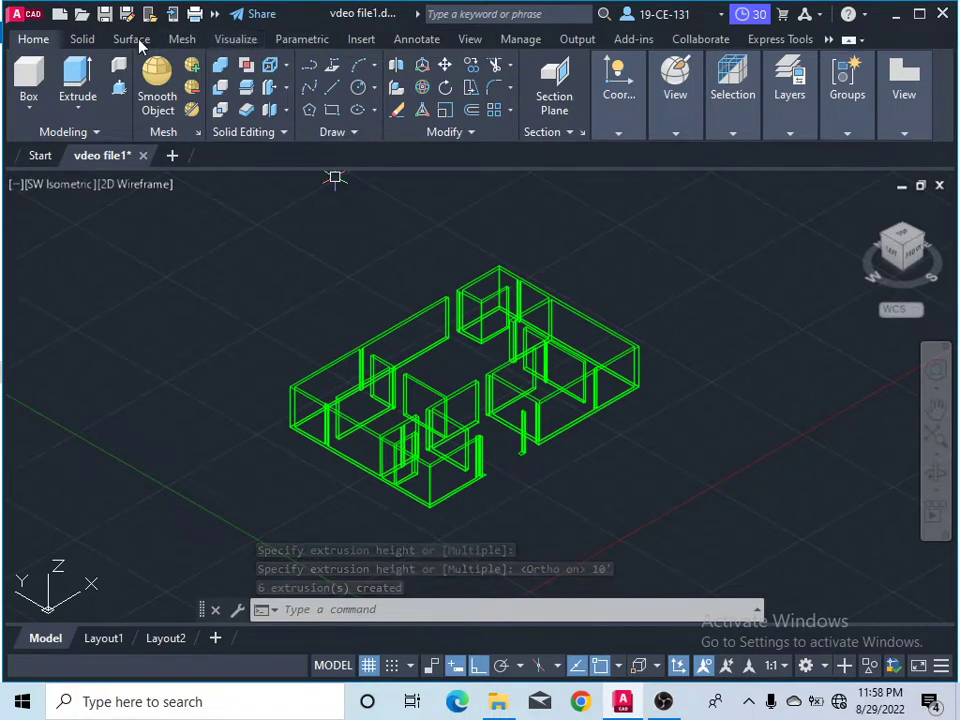
Set the visual style to Shaded from the Visualize tab's gallery.
click(223, 41)
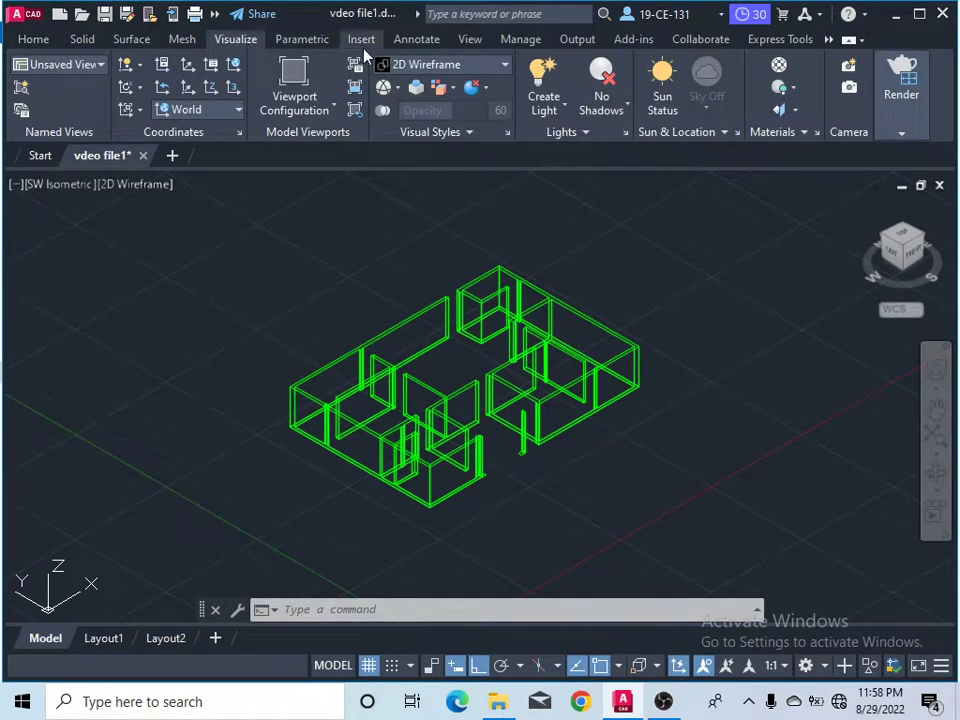
click(485, 70)
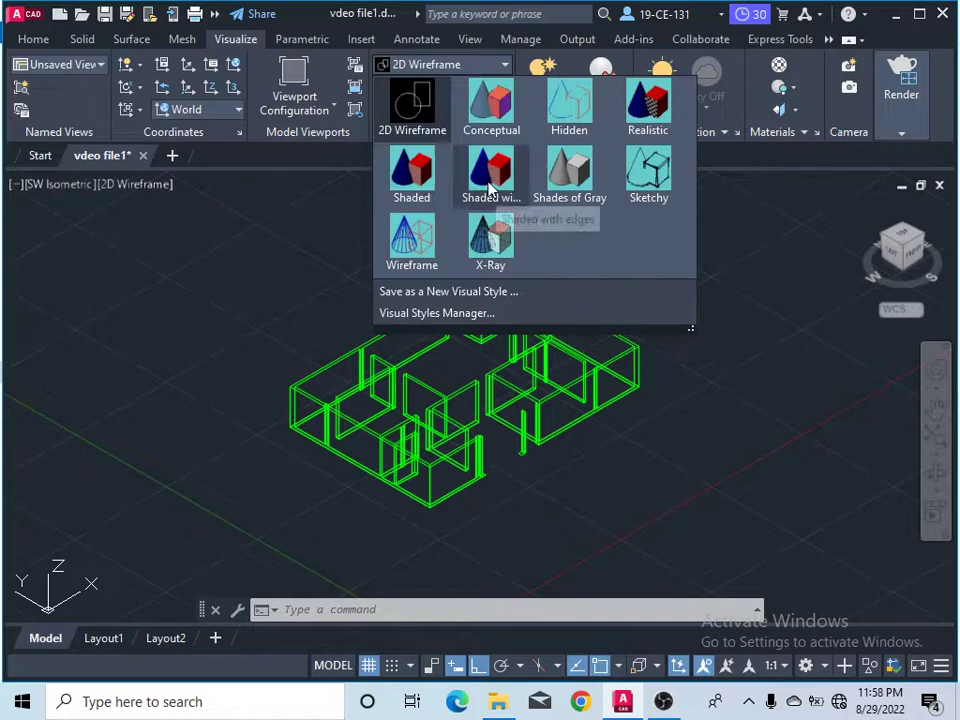
click(402, 188)
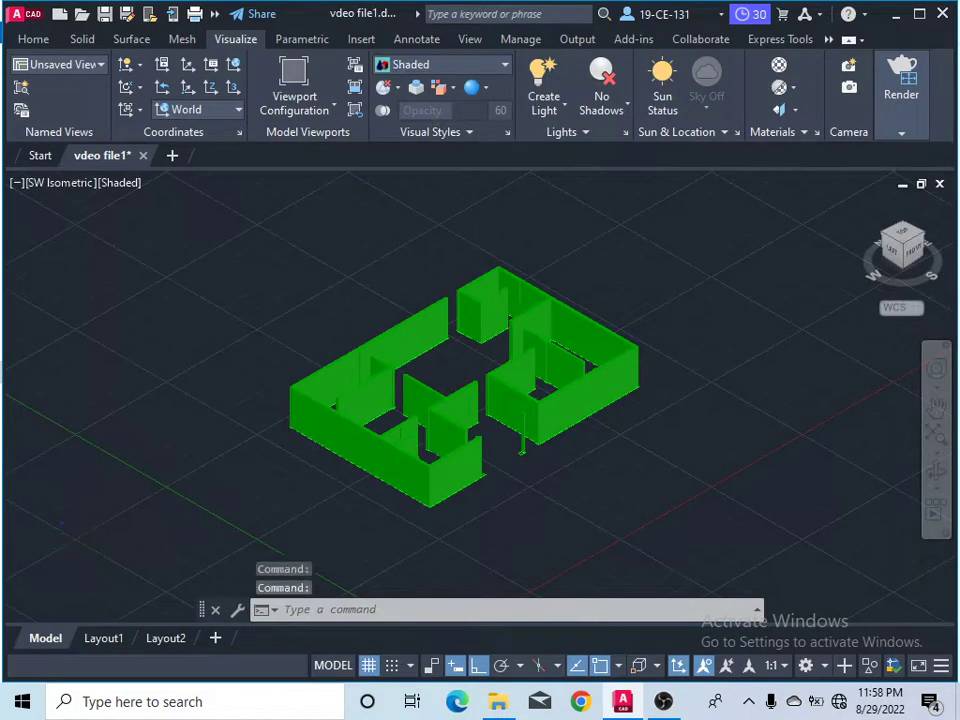
scroll(515, 320, up, 4)
scroll(513, 380, down, 3)
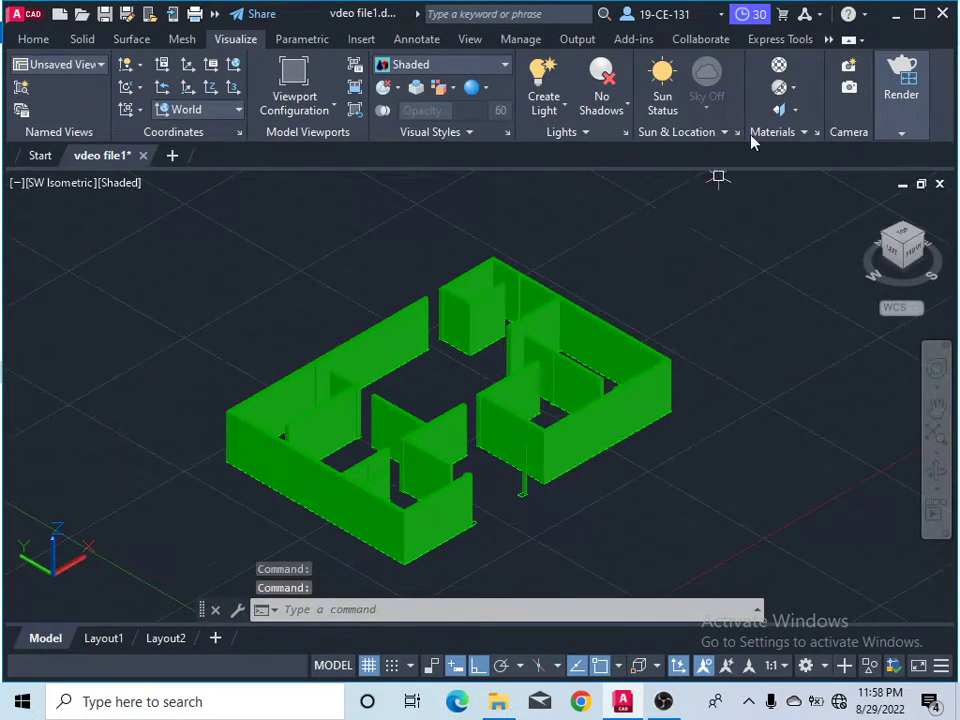
Filter the Materials Browser to Stone and apply Small Rectangular masonry to the selected walls.
click(780, 67)
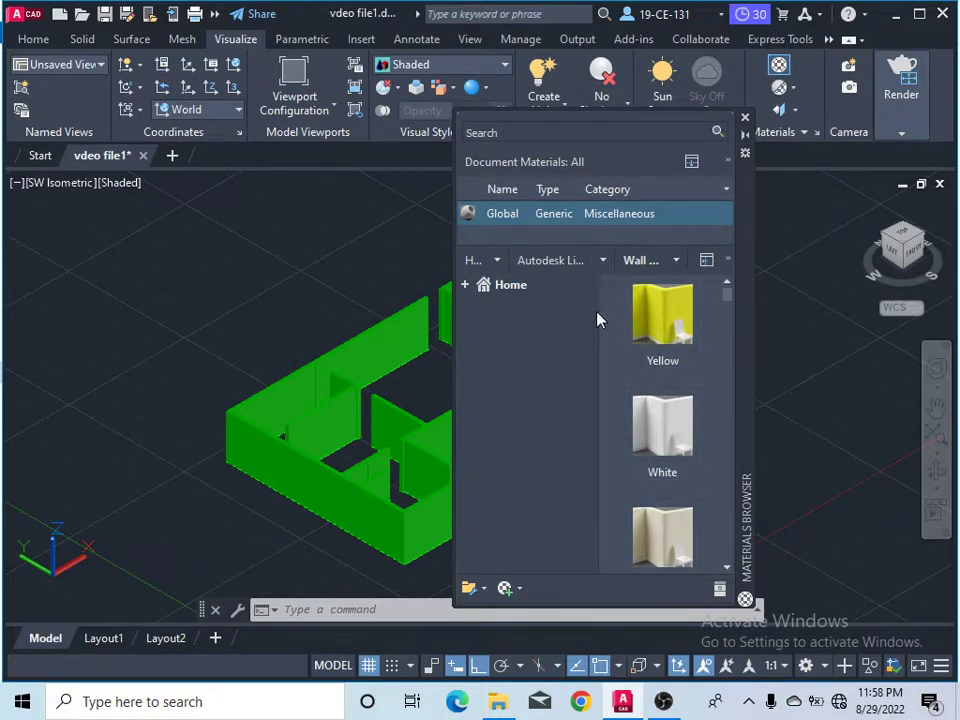
click(606, 260)
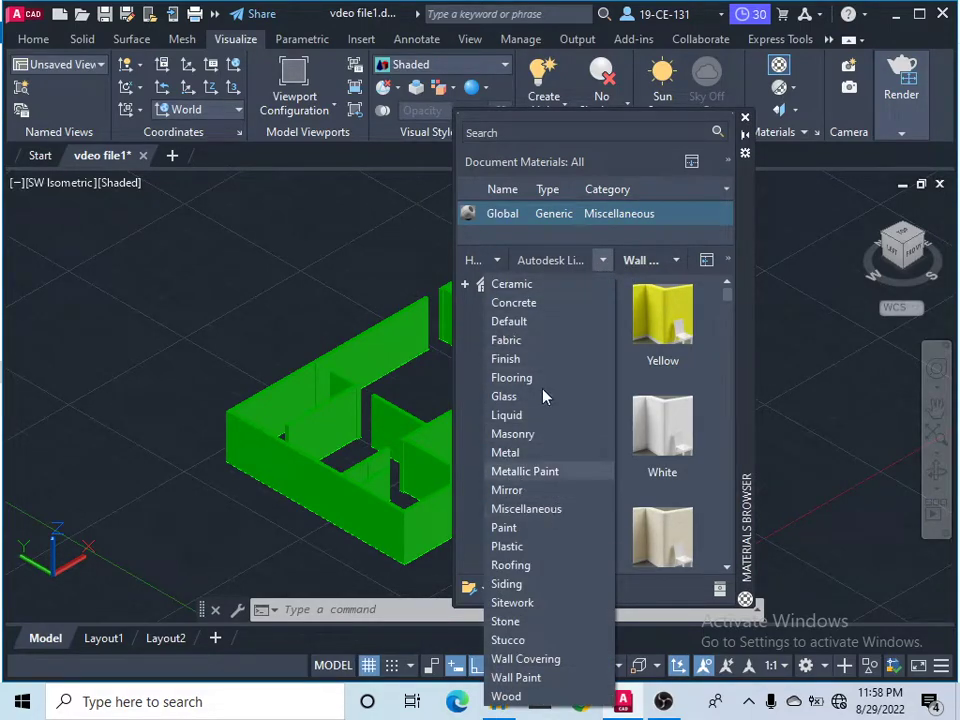
click(507, 623)
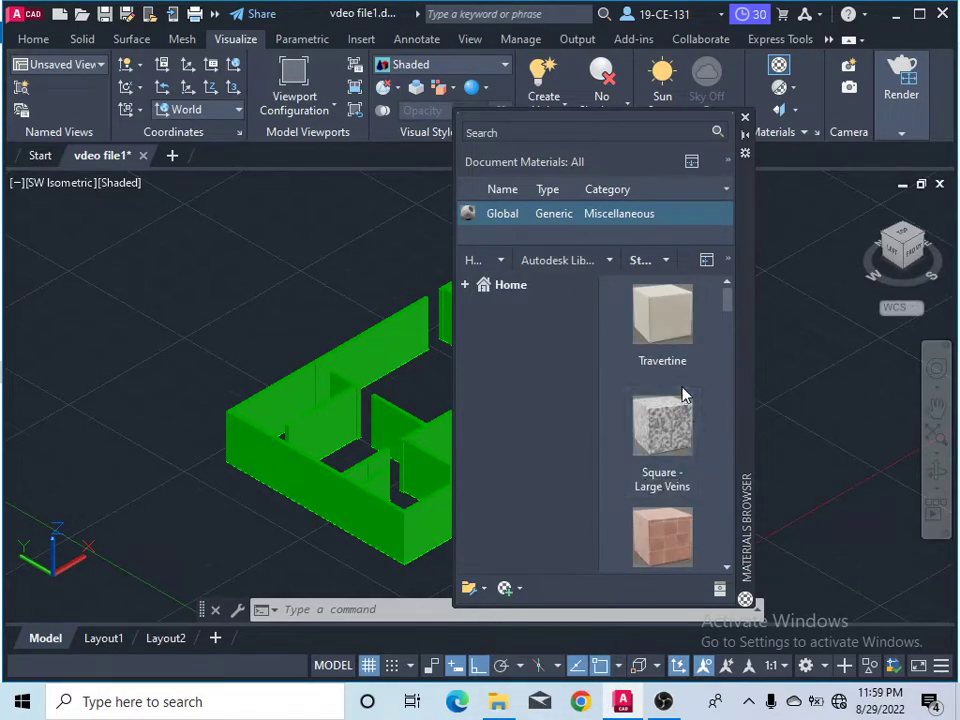
scroll(683, 400, down, 10)
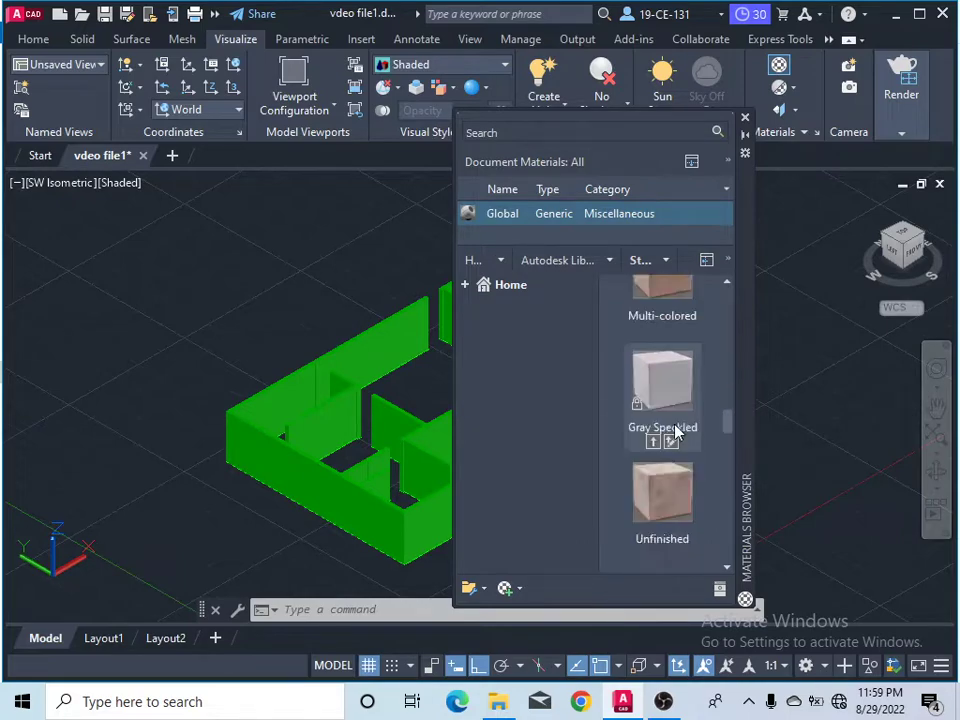
scroll(676, 430, down, 5)
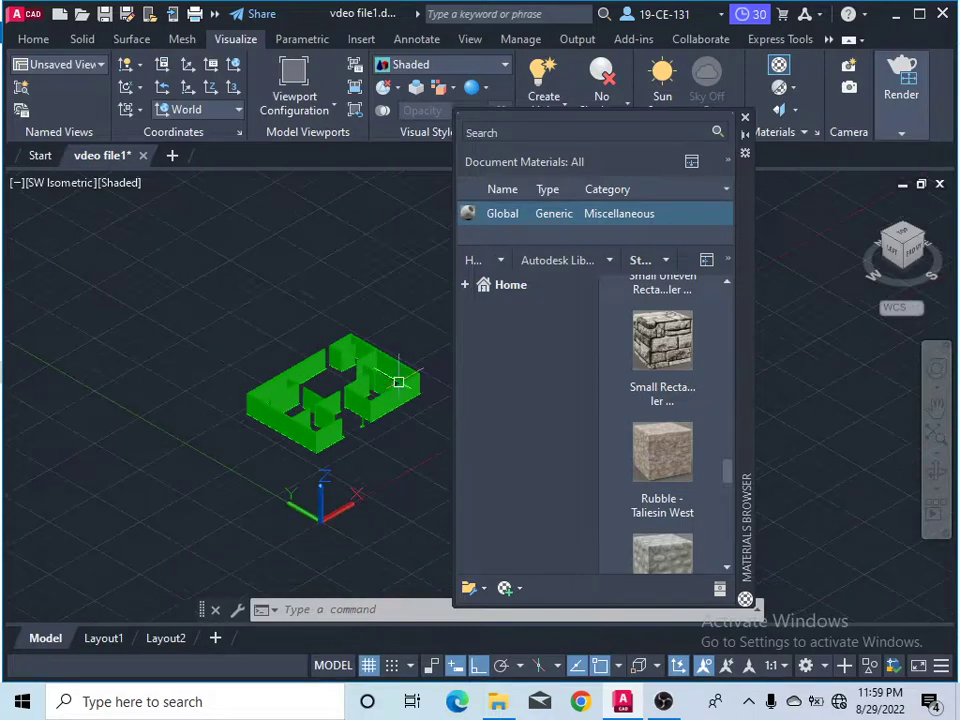
scroll(396, 381, up, 5)
click(366, 381)
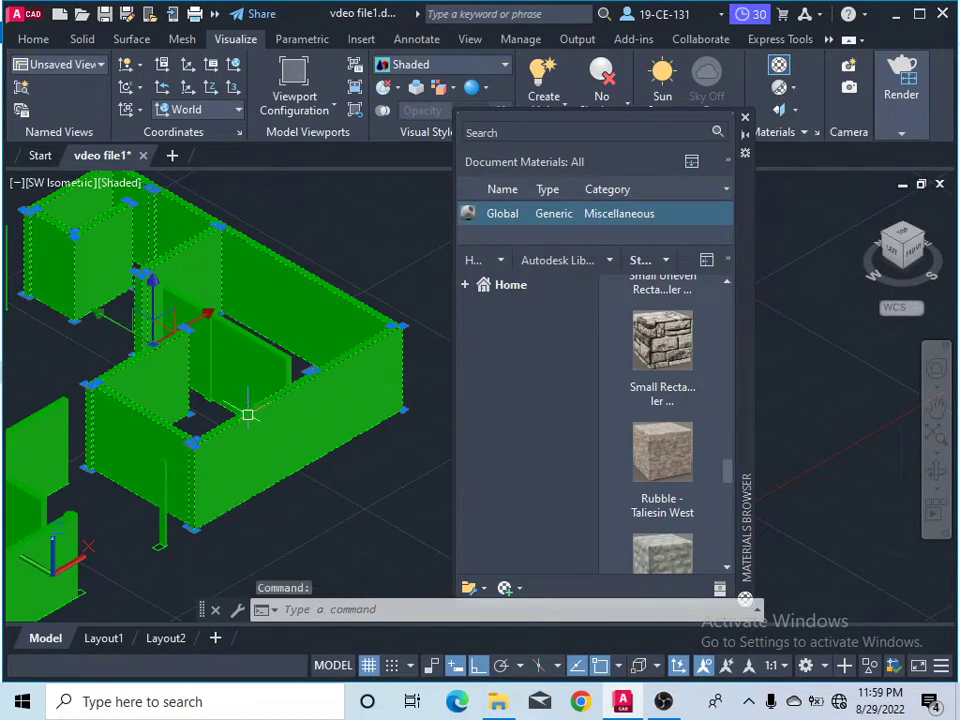
mouse_move(663, 367)
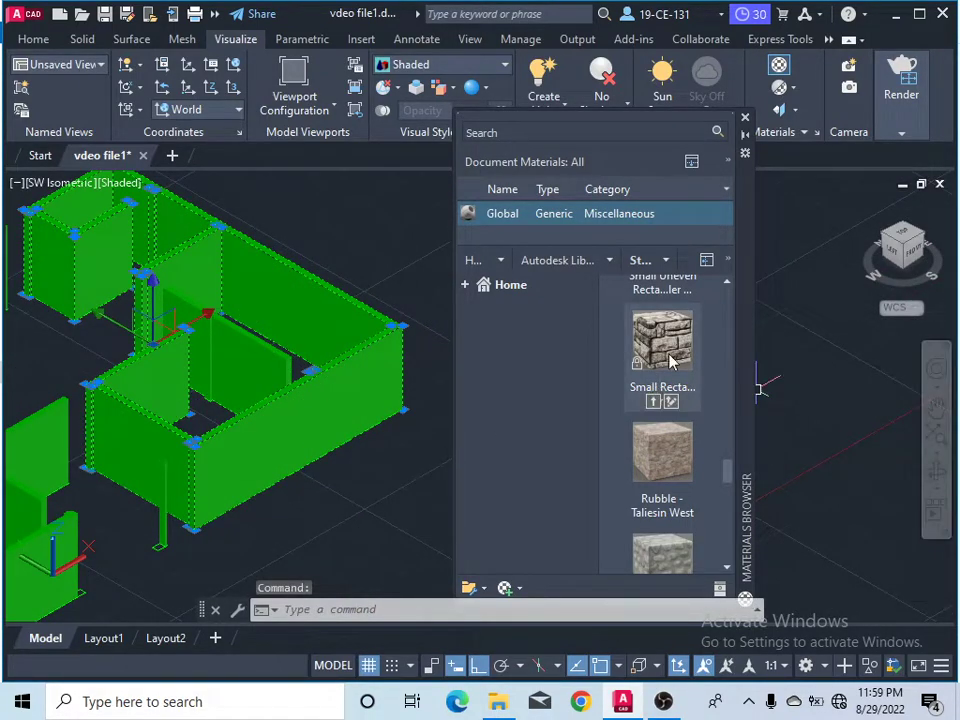
click(654, 403)
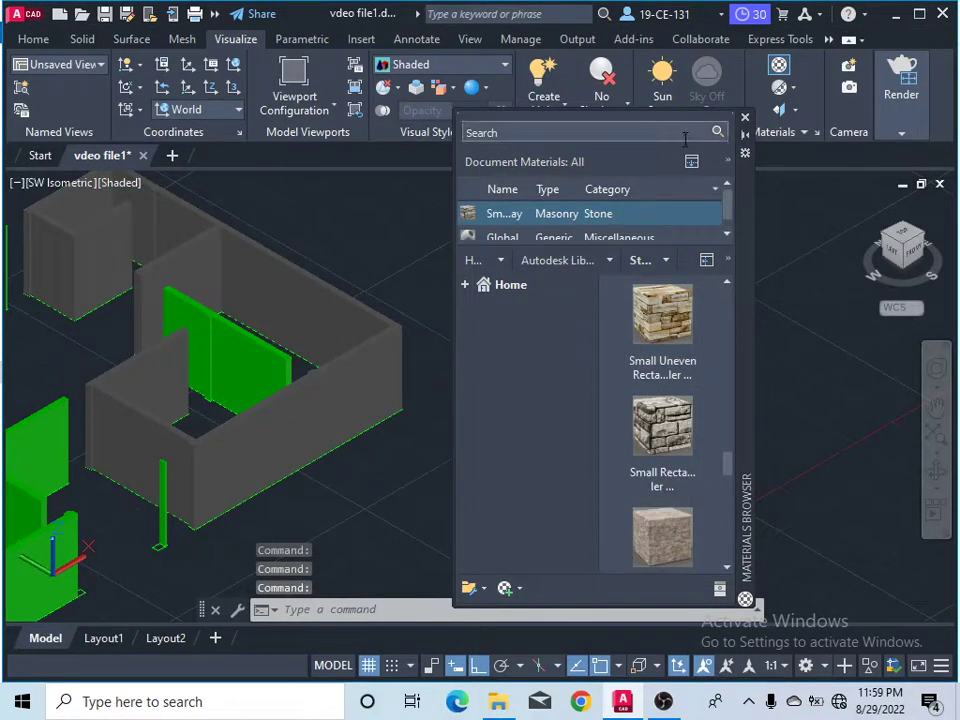
Turn Materials/Textures On so wall materials display in the viewport.
click(793, 88)
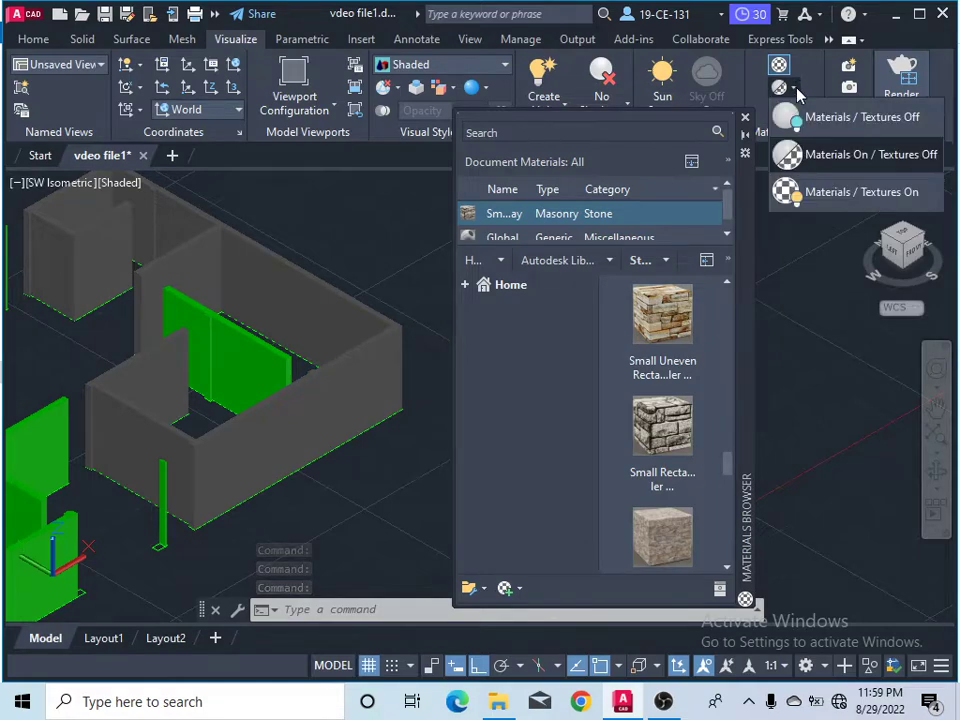
click(843, 195)
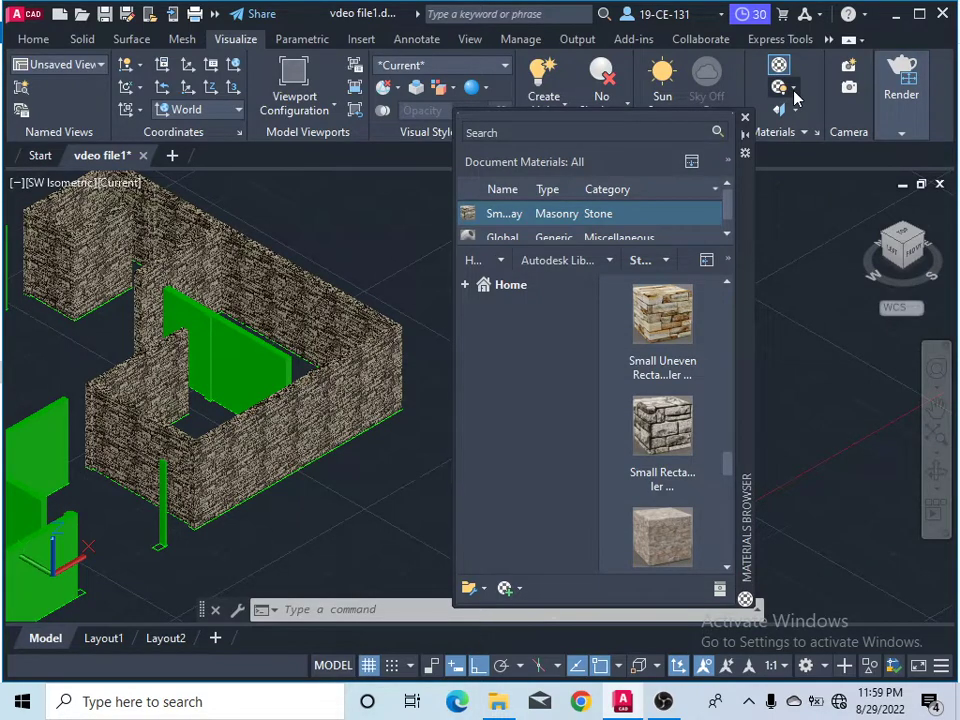
click(794, 90)
click(830, 193)
scroll(255, 400, up, 5)
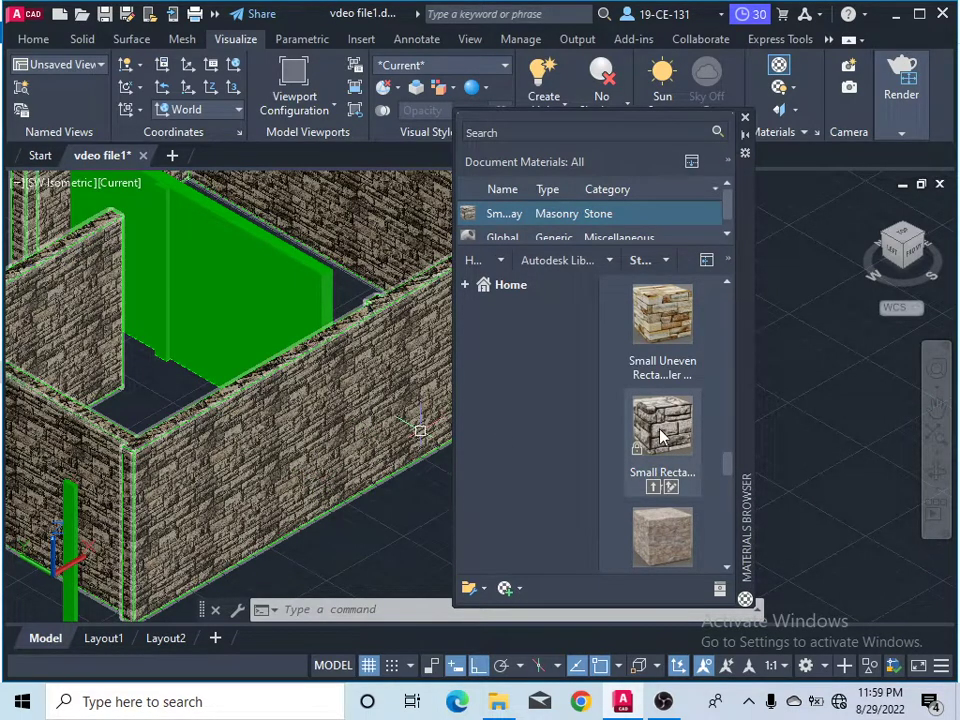
scroll(437, 366, down, 3)
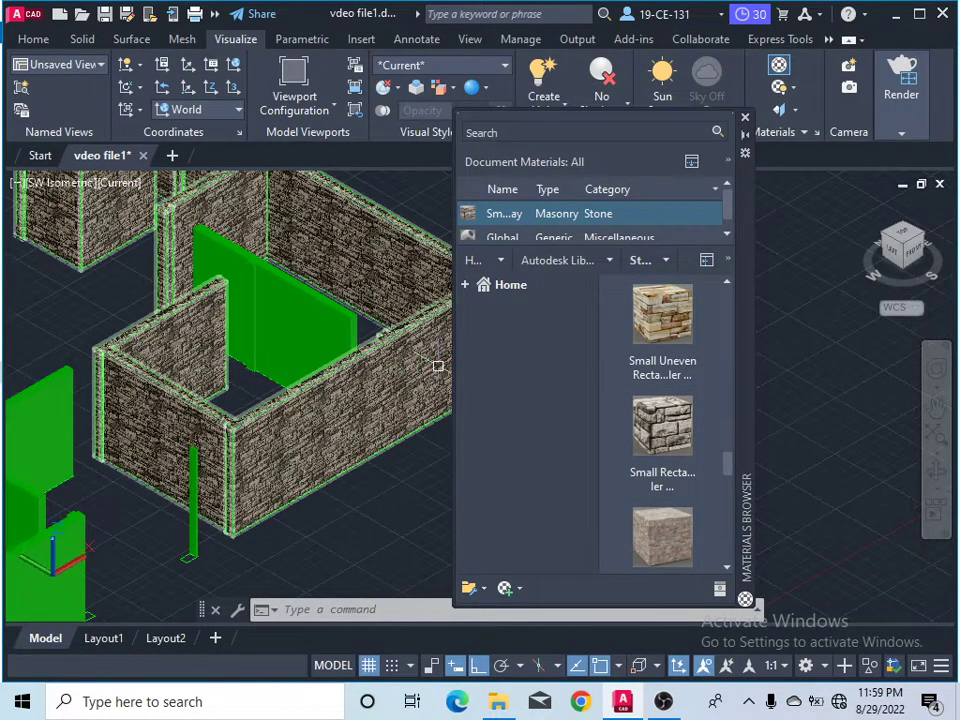
Apply Small Uneven Rectangular stone to the plain left walls, then select the room's walls.
shift+middle_drag(354, 348, 149, 498)
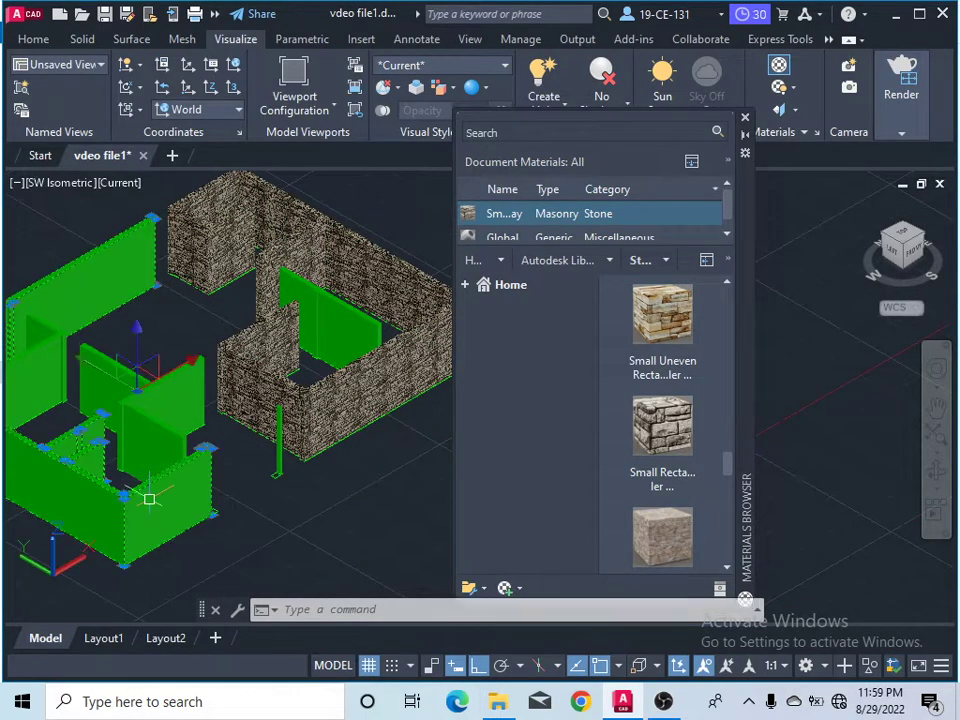
click(648, 378)
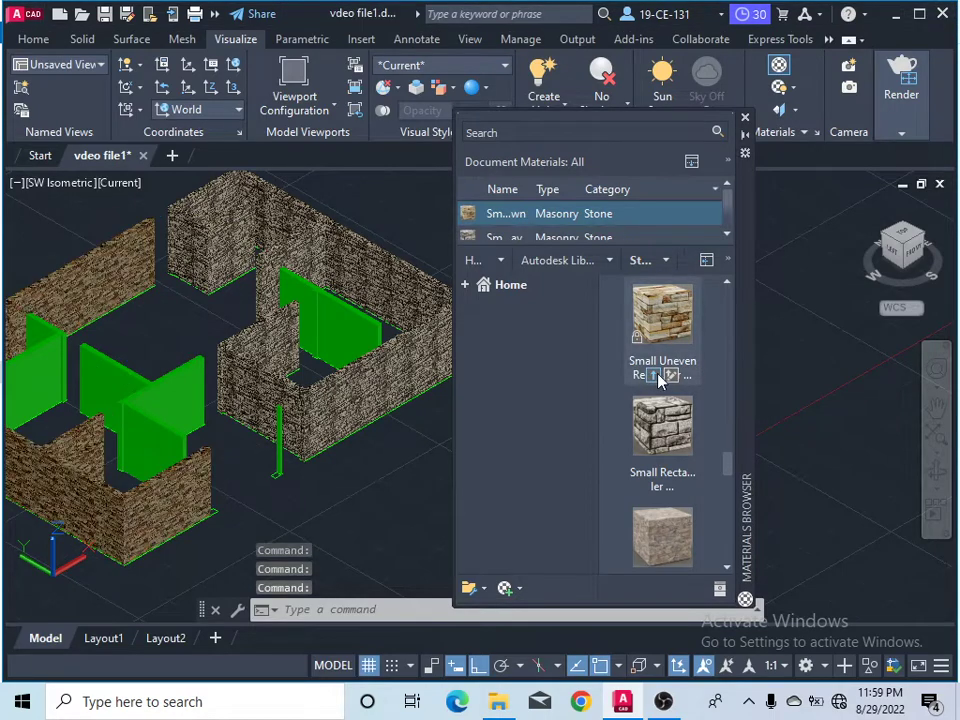
scroll(137, 537, up, 3)
scroll(137, 537, up, 3)
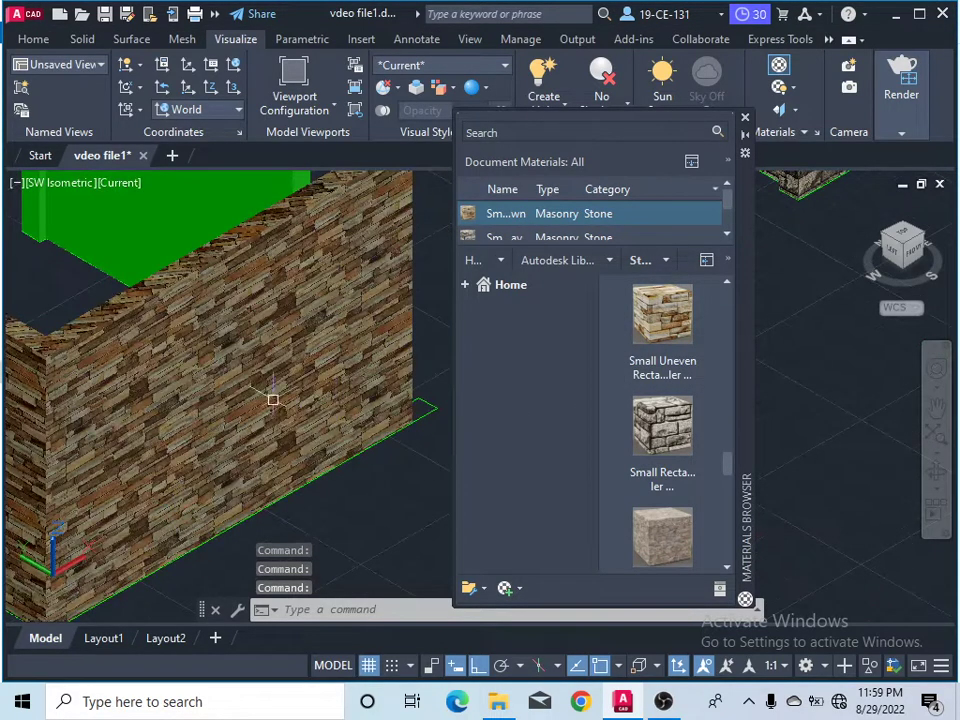
scroll(176, 354, down, 3)
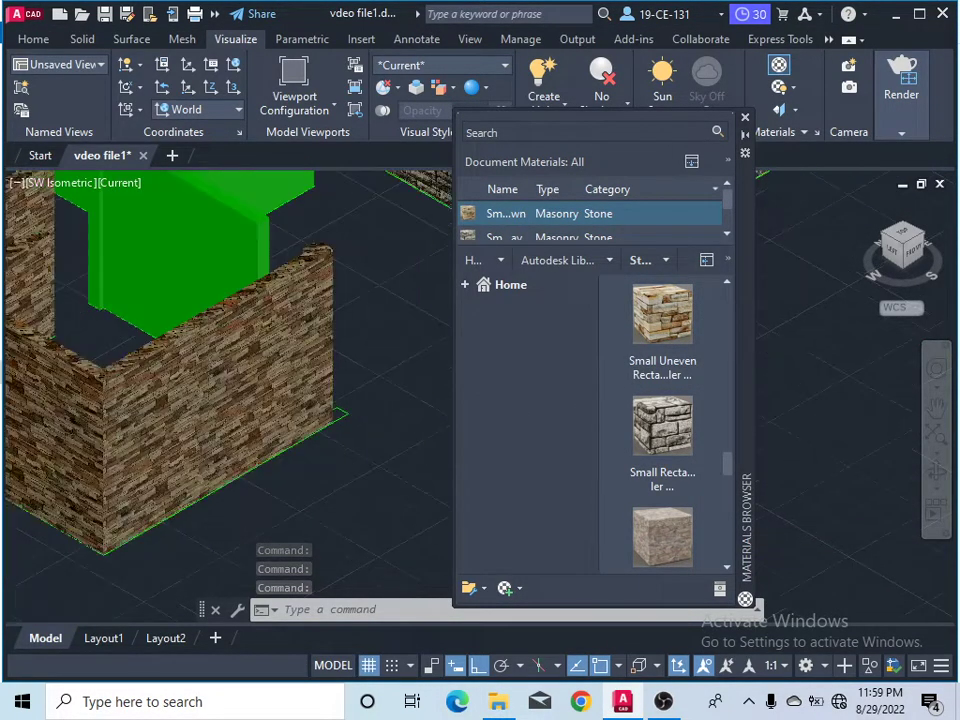
scroll(229, 407, down, 5)
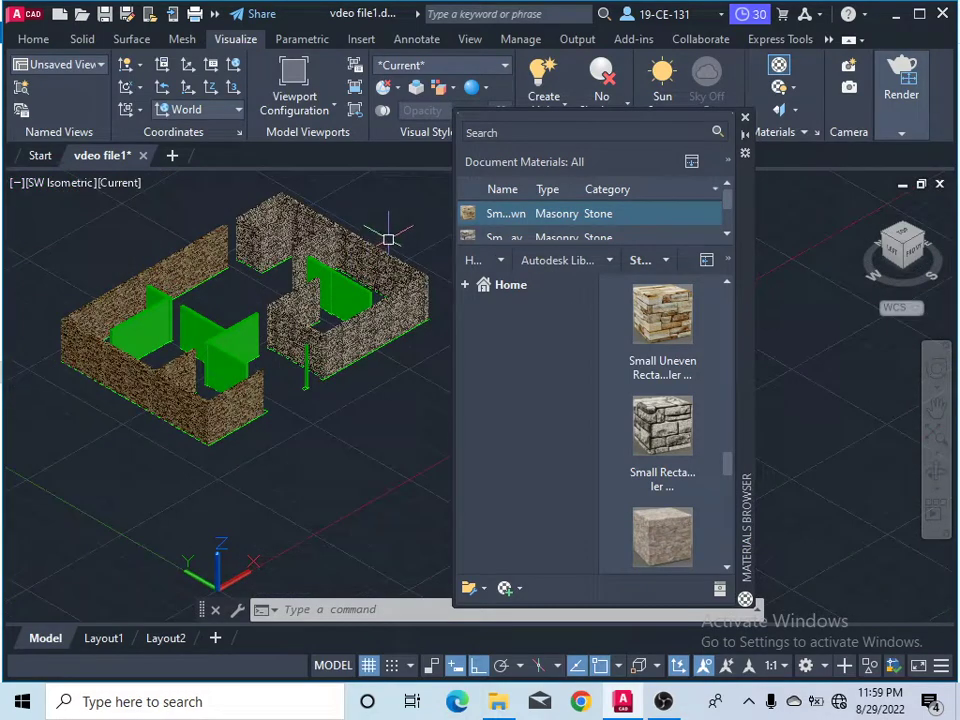
scroll(388, 240, up, 4)
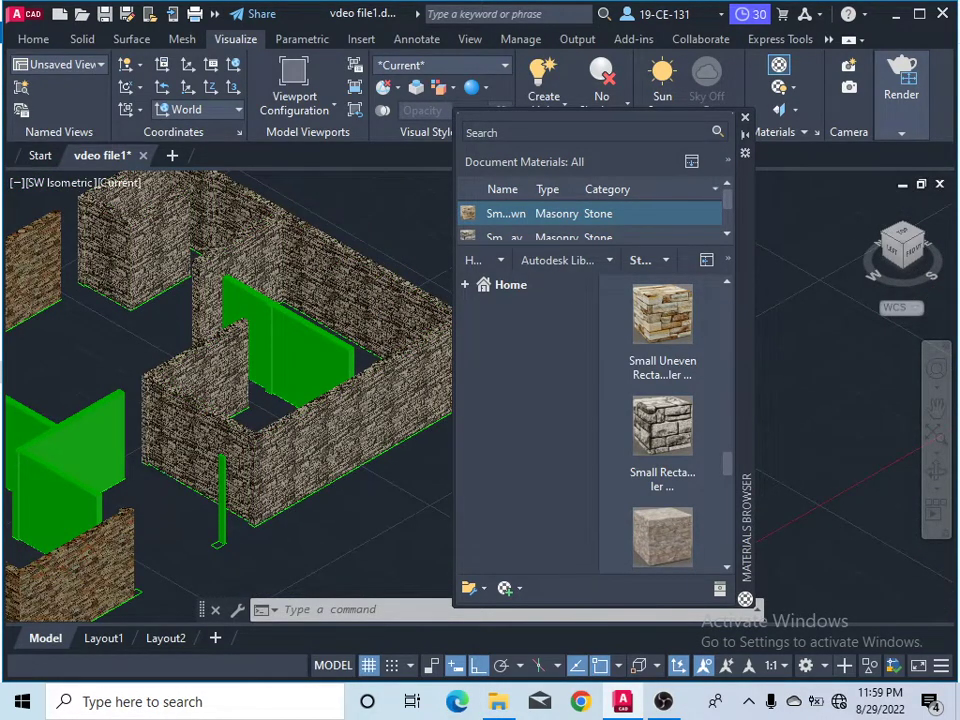
scroll(324, 281, up, 2)
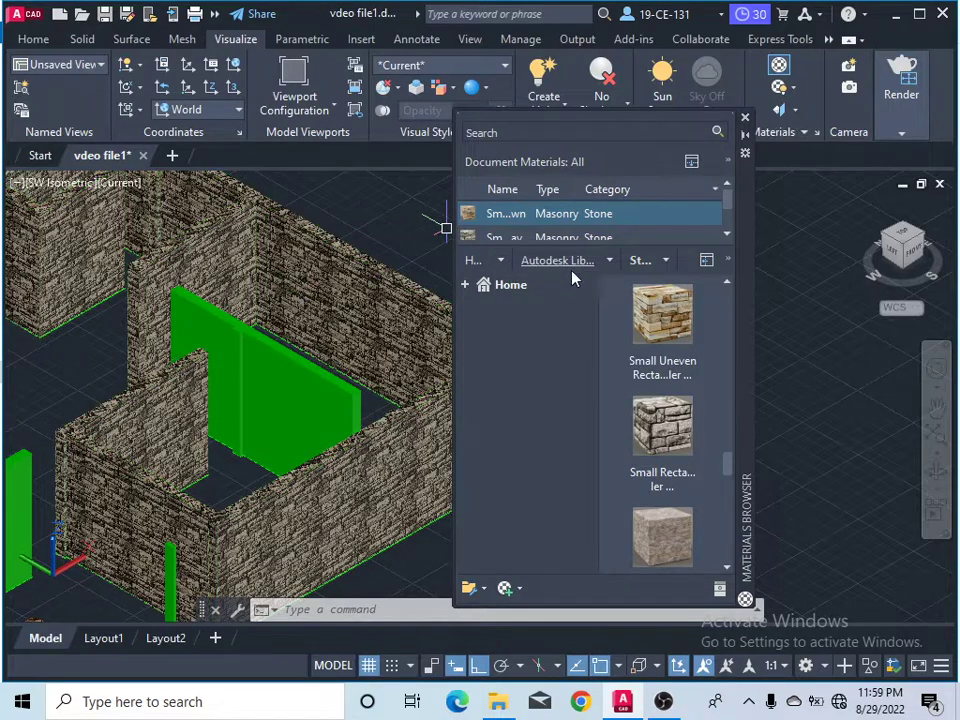
drag(338, 313, 311, 271)
Filter the library to Wall Covering and drag Floral Brown onto the back wall.
click(608, 262)
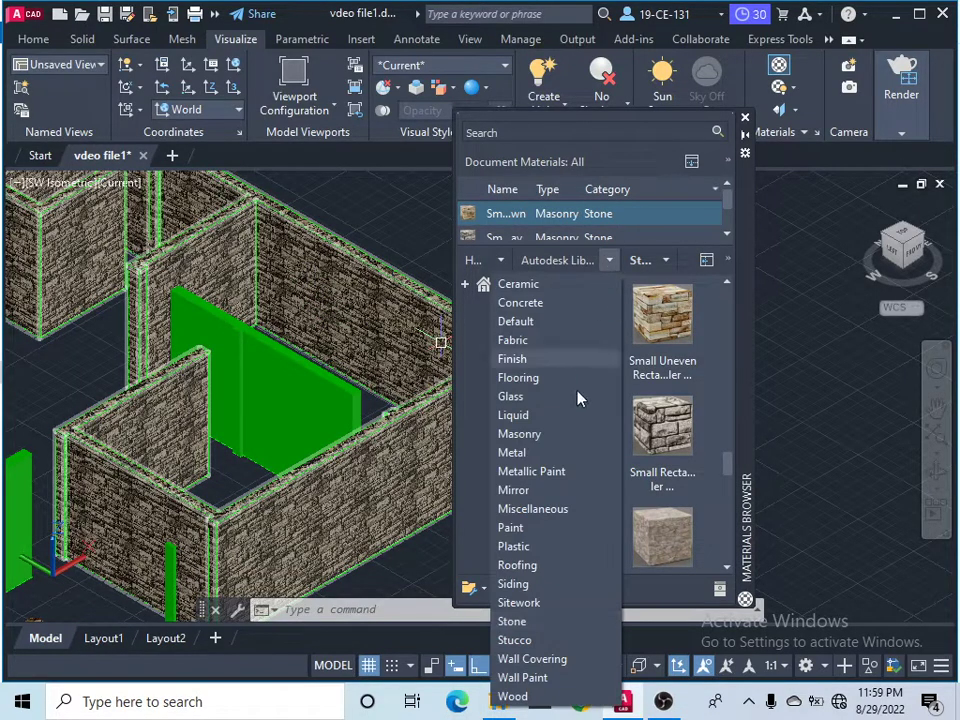
click(520, 659)
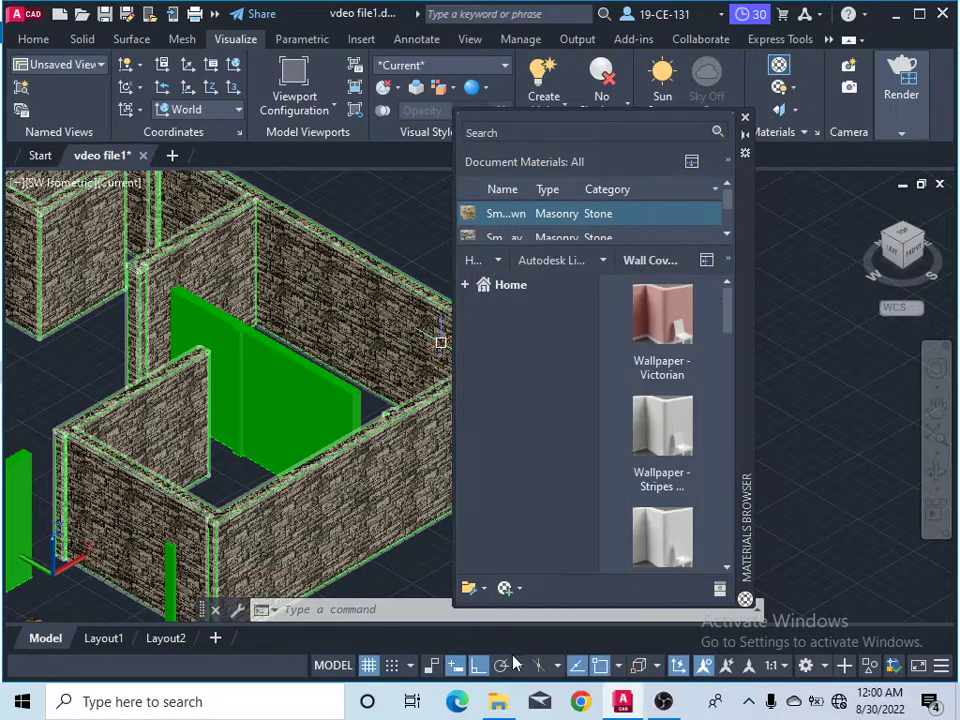
mouse_move(700, 470)
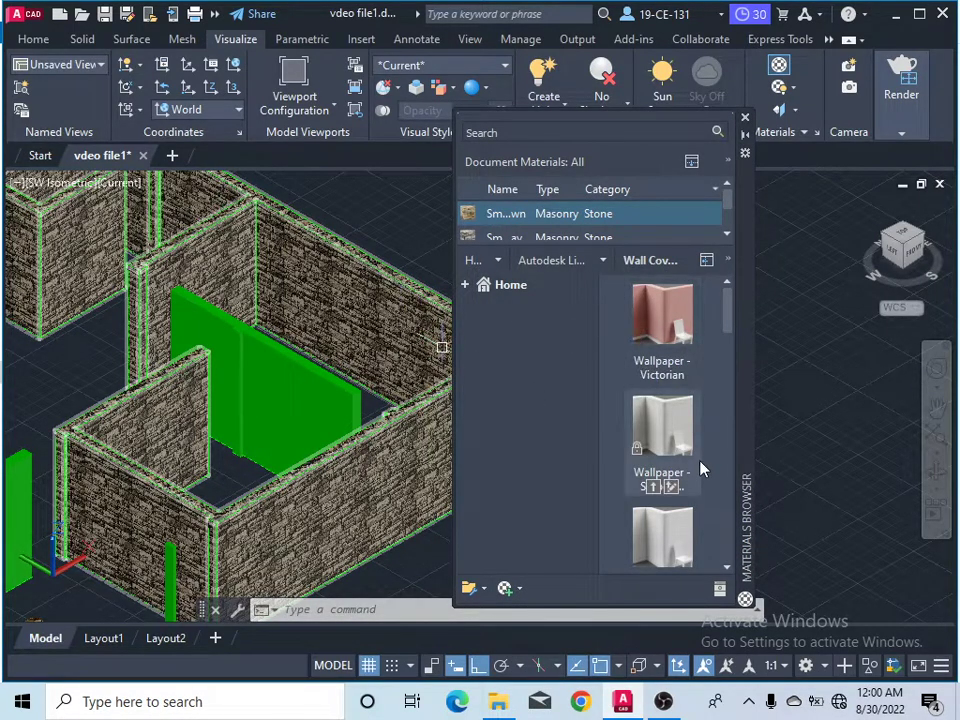
scroll(680, 445, down, 10)
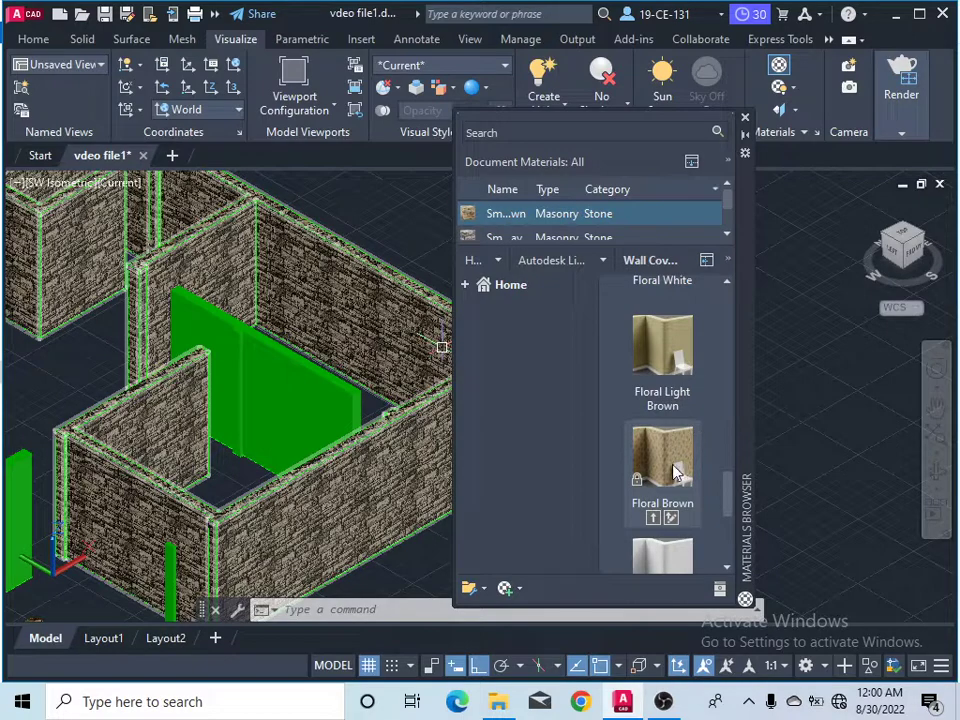
mouse_move(677, 471)
mouse_down()
mouse_move(392, 321)
mouse_move(411, 365)
mouse_move(539, 452)
mouse_up()
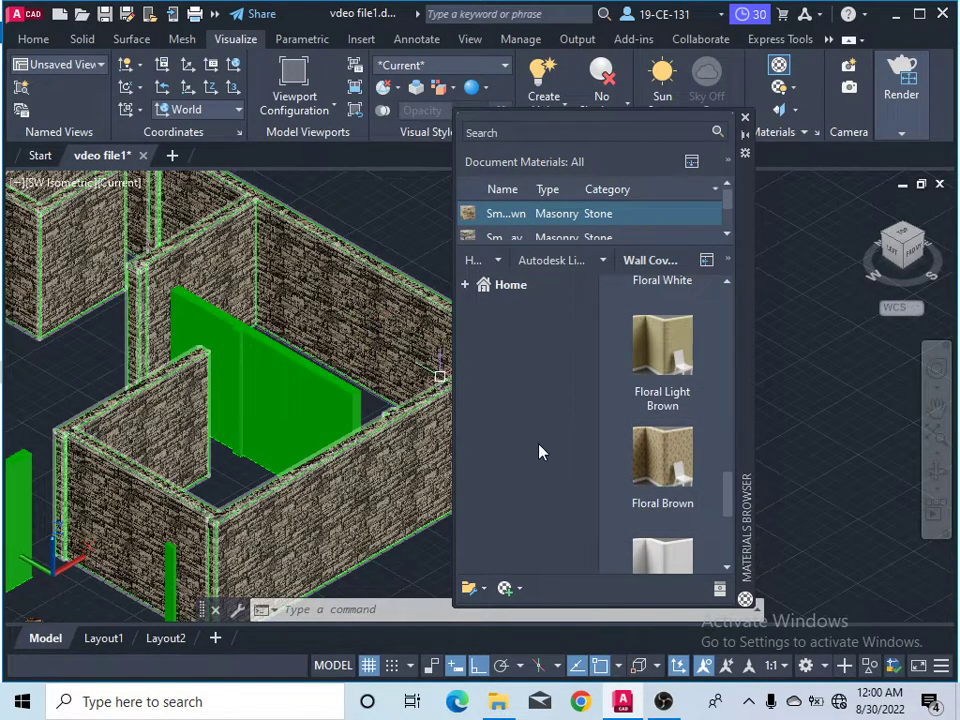
mouse_move(655, 464)
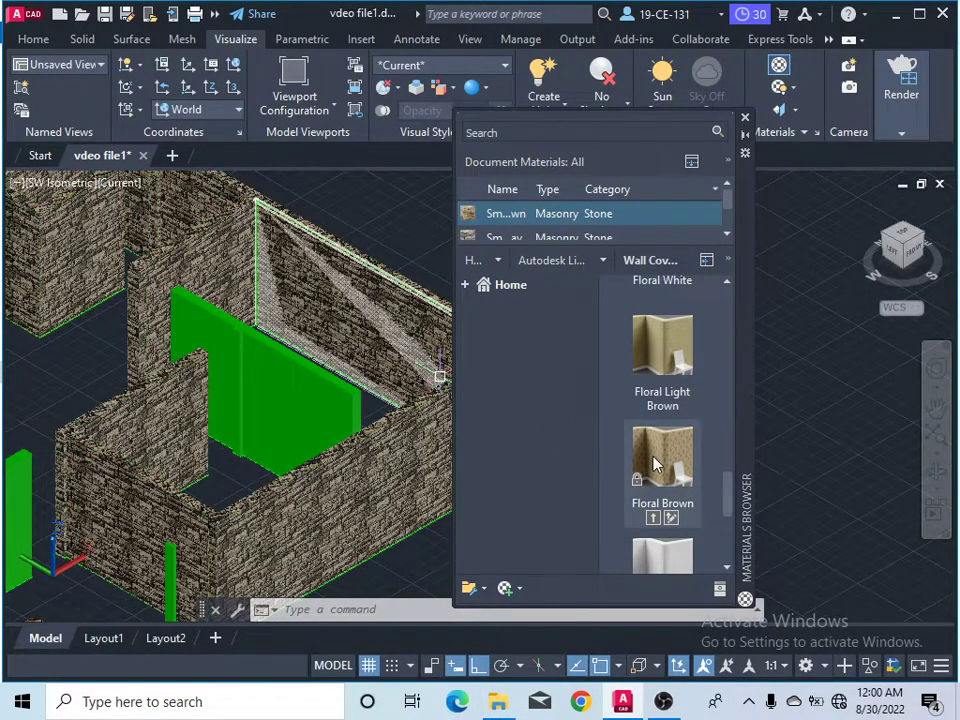
drag(669, 457, 340, 300)
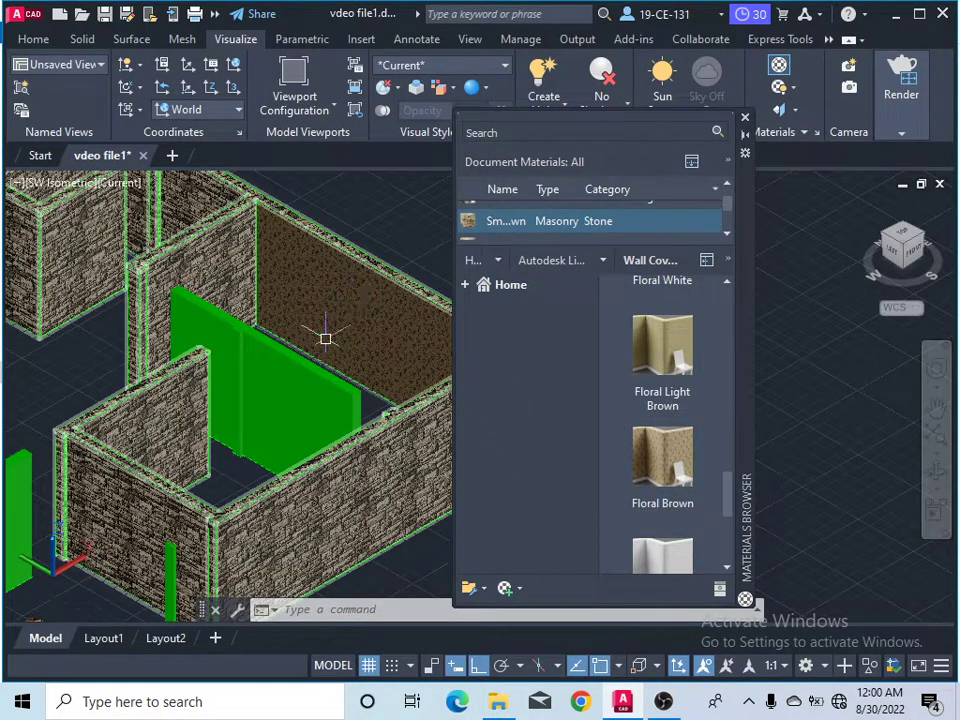
Apply Floral Light Brown wallpaper to the side wall.
mouse_move(612, 465)
scroll(590, 460, up, 5)
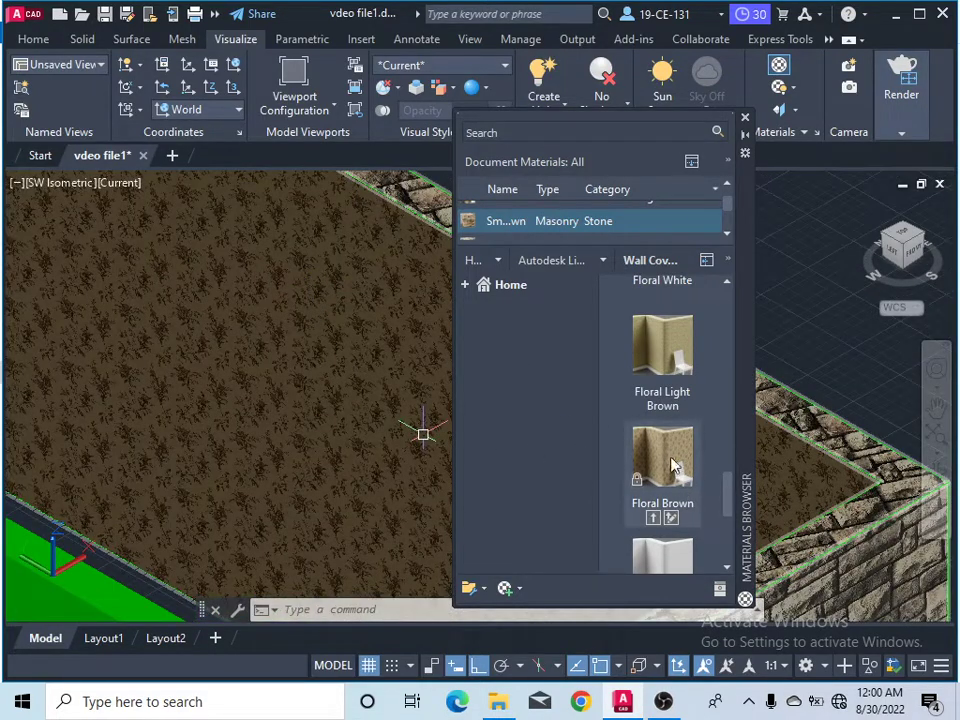
scroll(336, 319, down, 5)
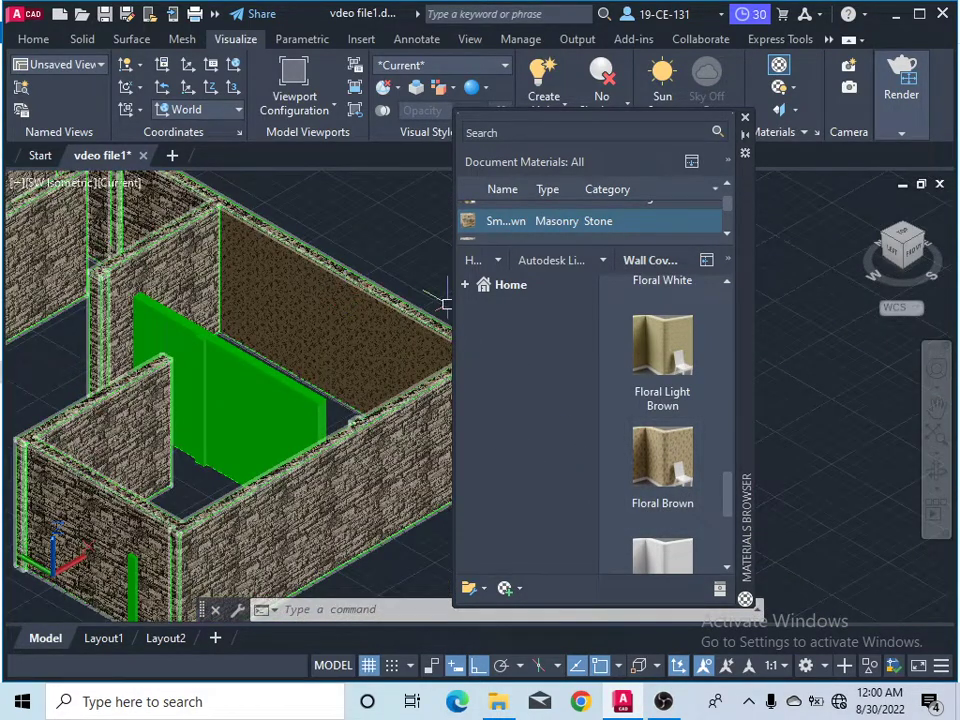
scroll(410, 300, down, 3)
scroll(665, 487, down, 3)
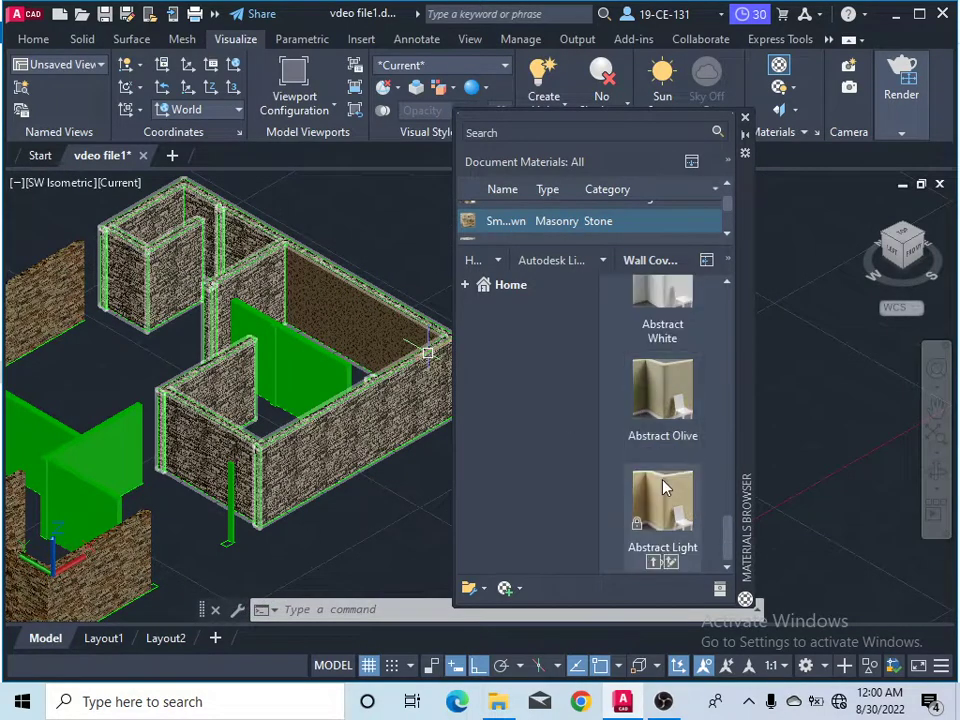
scroll(640, 376, up, 1)
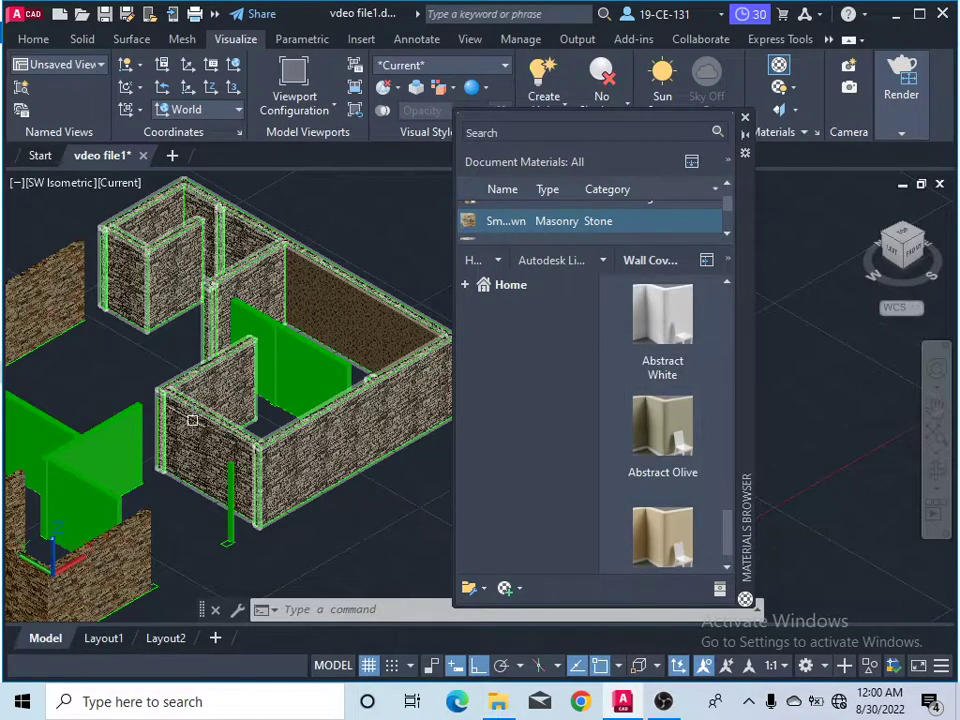
mouse_move(677, 436)
scroll(688, 417, up, 3)
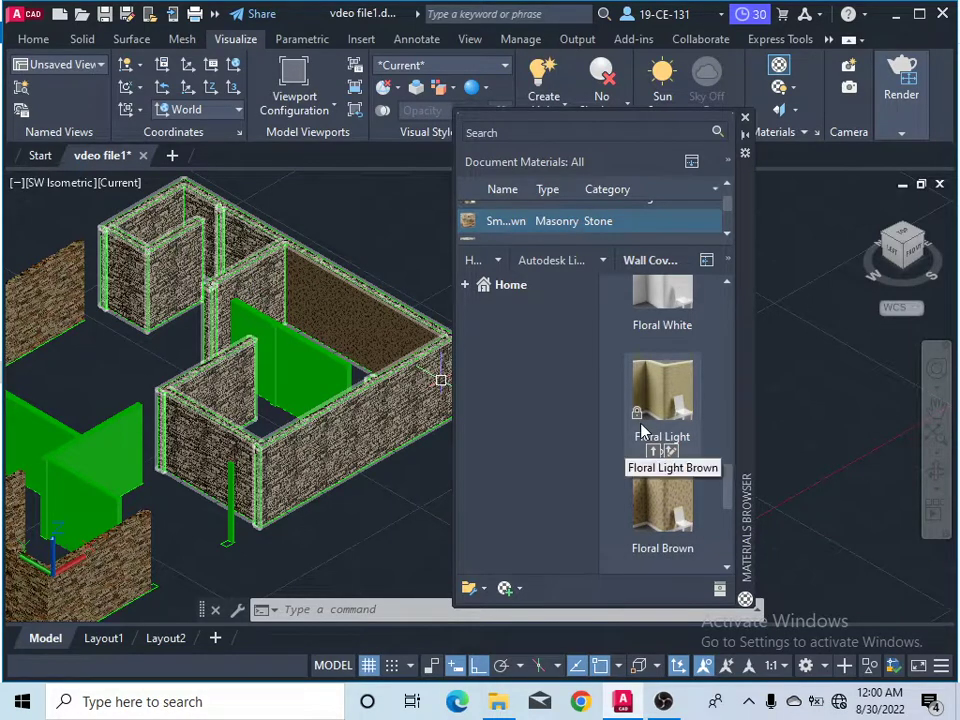
drag(648, 418, 265, 279)
Apply Floral Brown wallpaper to the short inner wall.
scroll(289, 296, up, 3)
scroll(250, 270, down, 3)
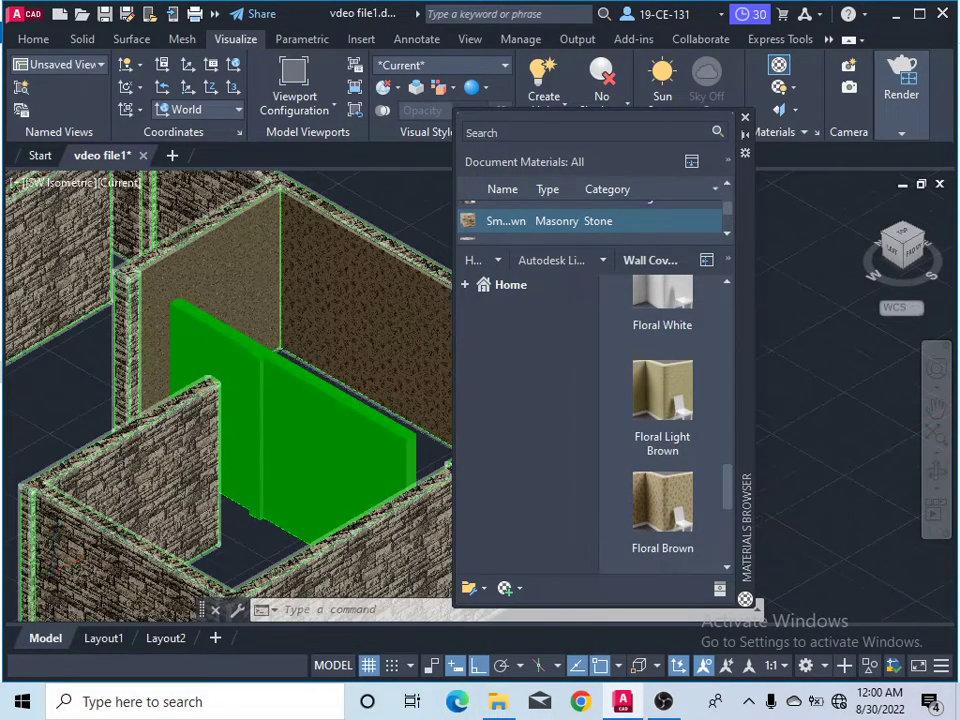
scroll(233, 266, up, 4)
scroll(277, 271, down, 3)
scroll(300, 280, down, 3)
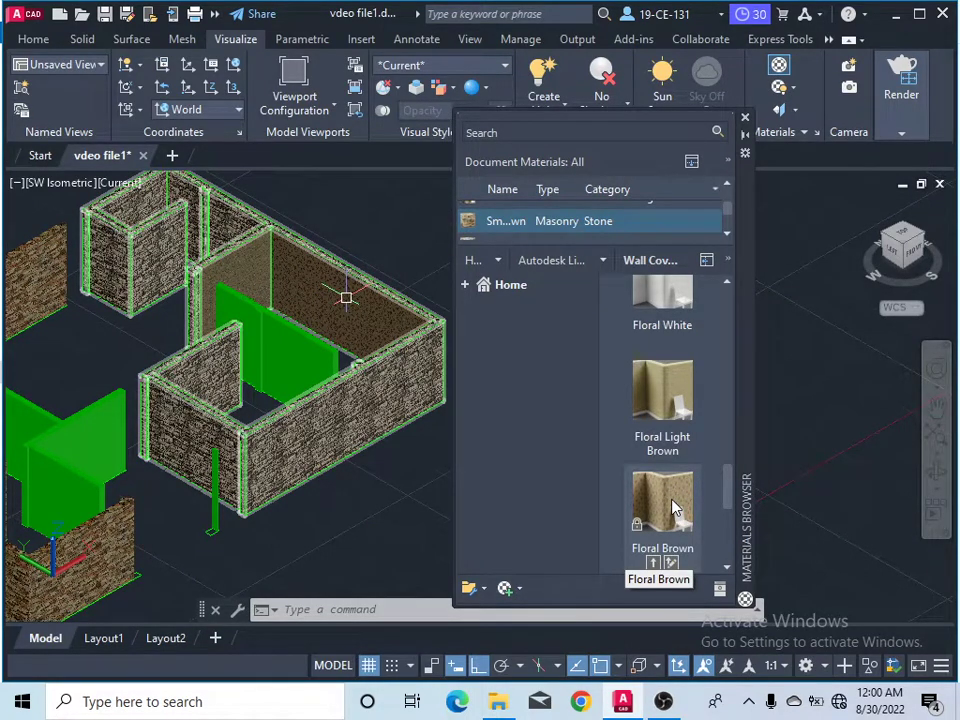
drag(672, 508, 207, 360)
scroll(216, 364, up, 3)
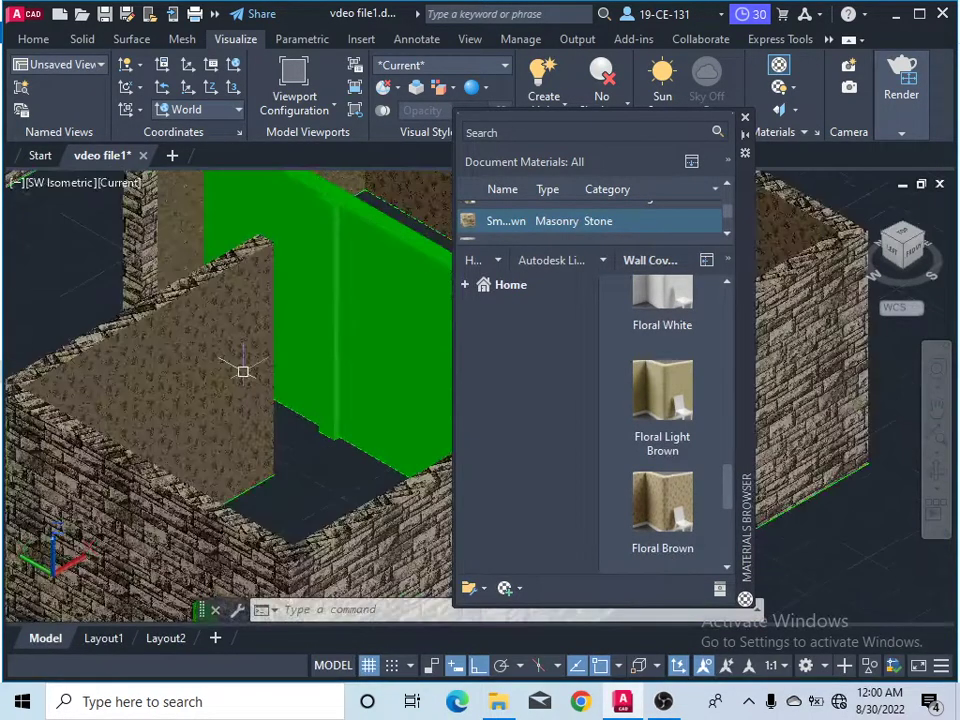
scroll(281, 372, down, 3)
scroll(297, 373, down, 2)
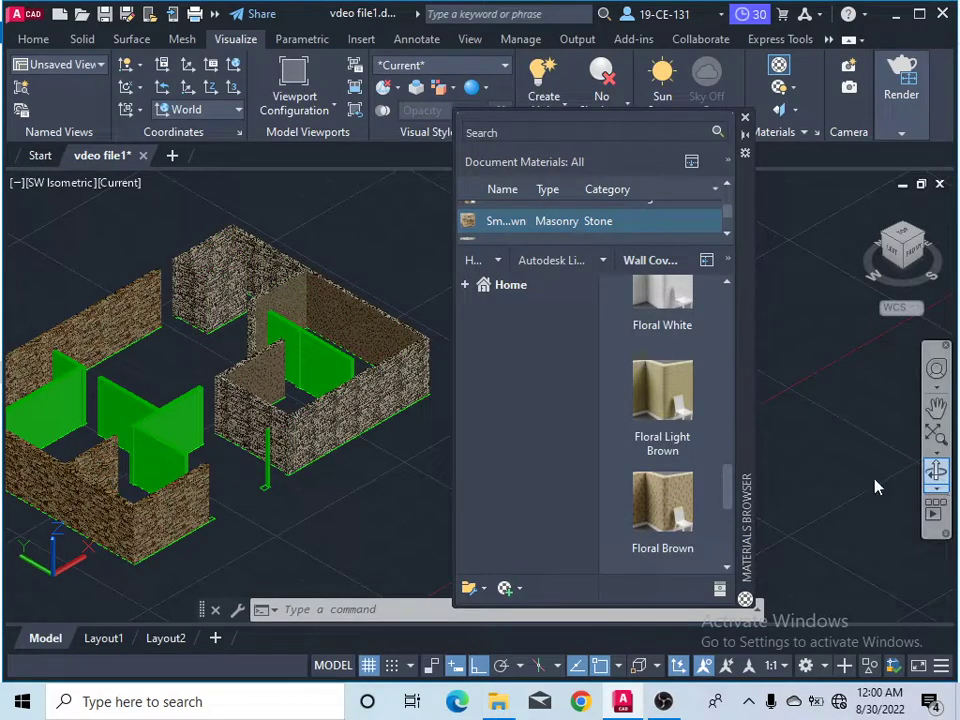
click(936, 470)
drag(326, 446, 118, 442)
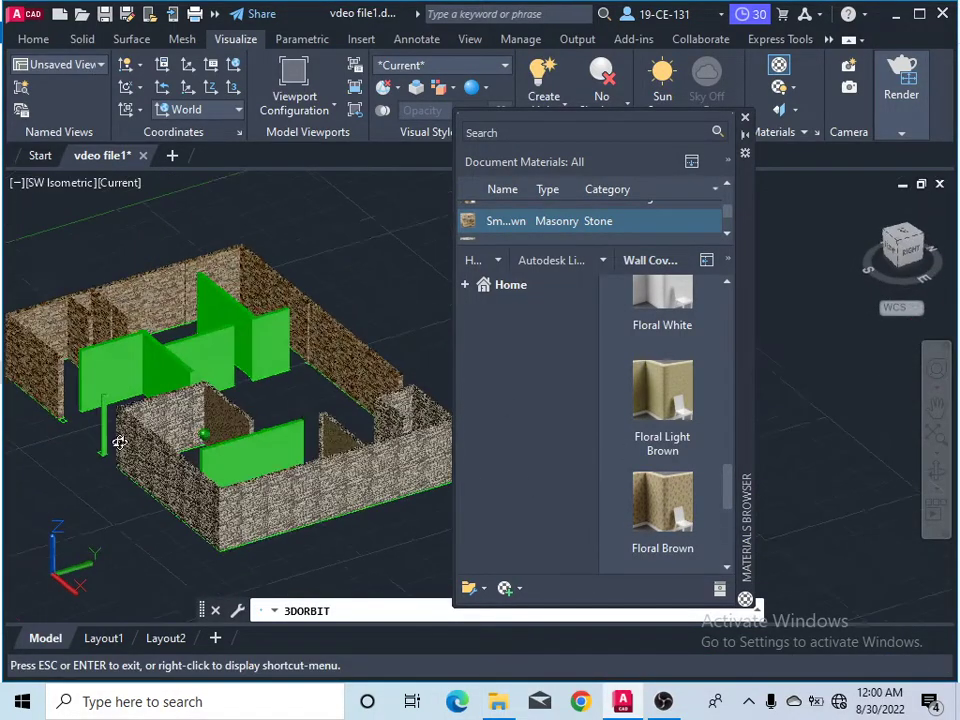
right_click(306, 320)
click(355, 333)
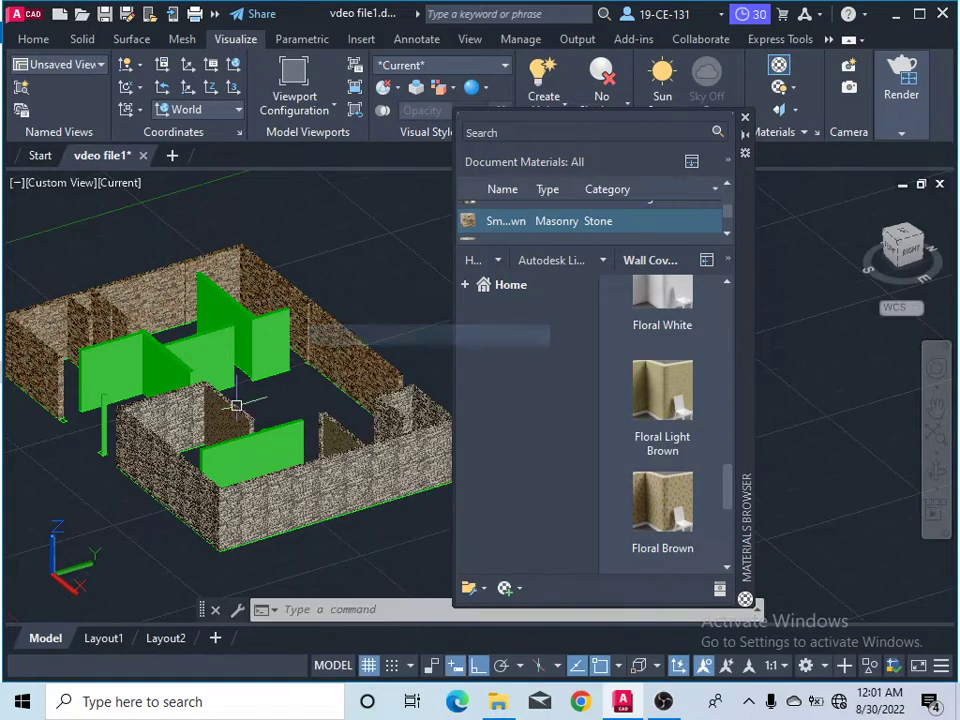
scroll(213, 419, up, 3)
scroll(213, 419, down, 5)
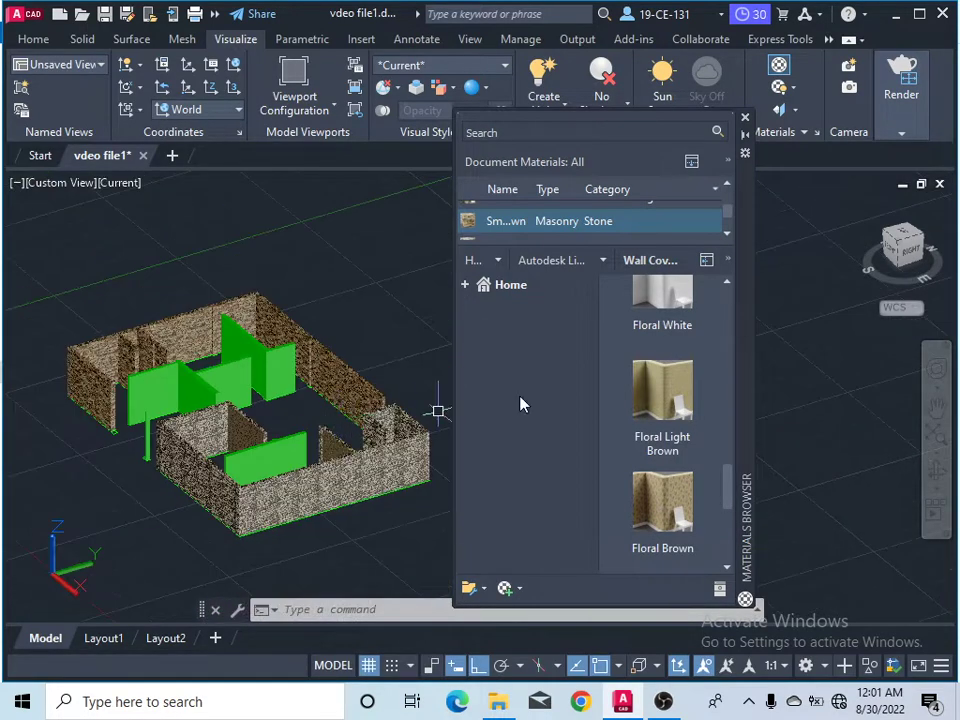
scroll(660, 390, up, 1)
scroll(650, 235, down, 1)
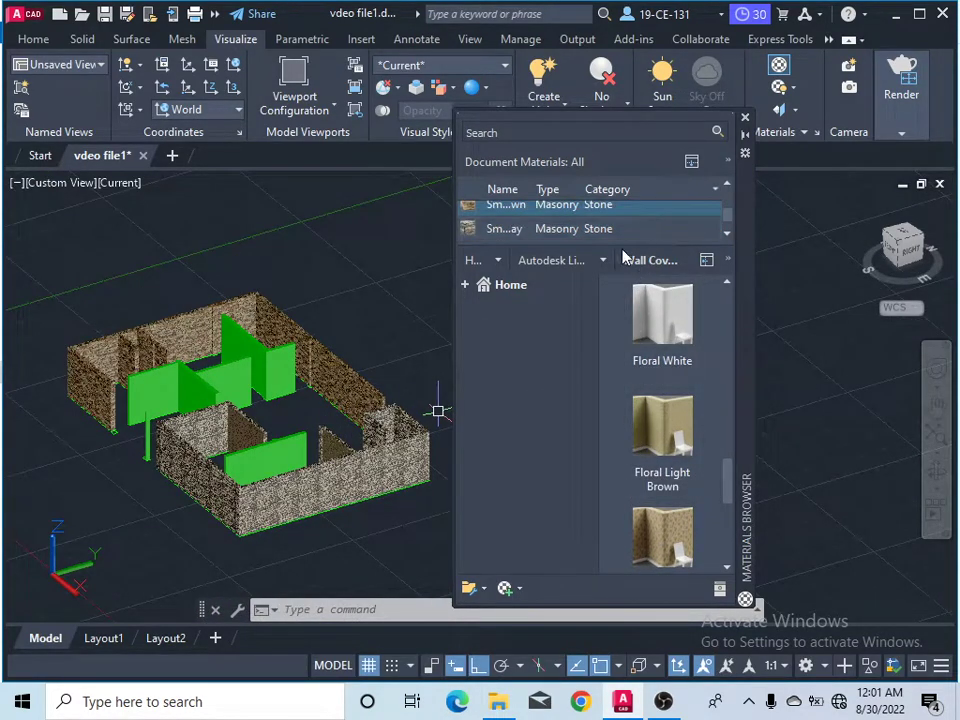
Filter to Wall Paint and drag White onto two inner wall faces of the corner room.
click(603, 261)
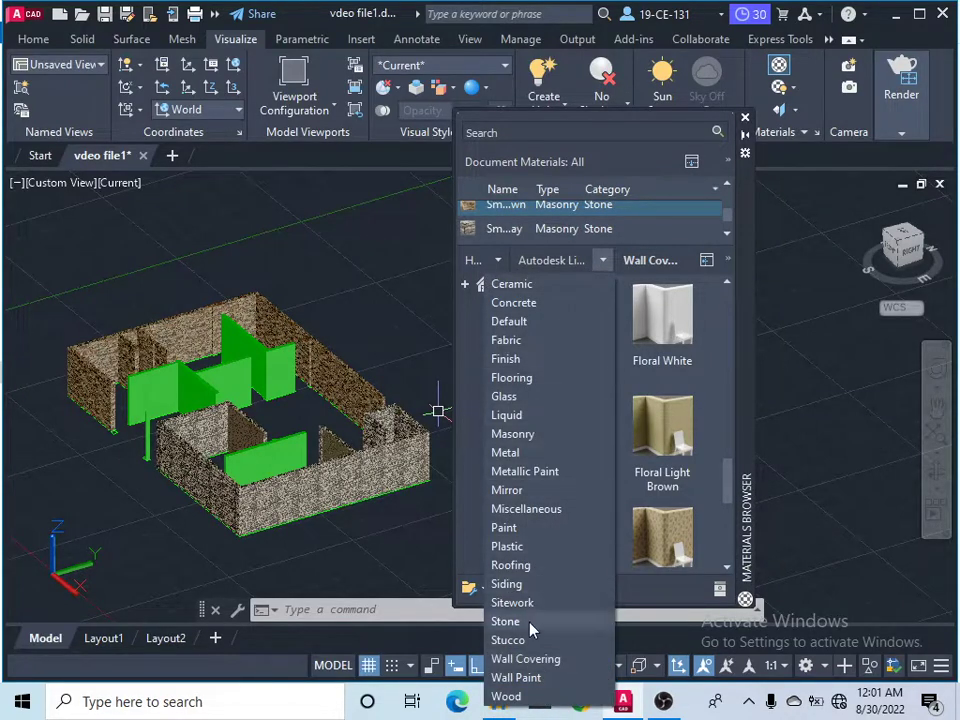
click(532, 682)
scroll(380, 400, up, 4)
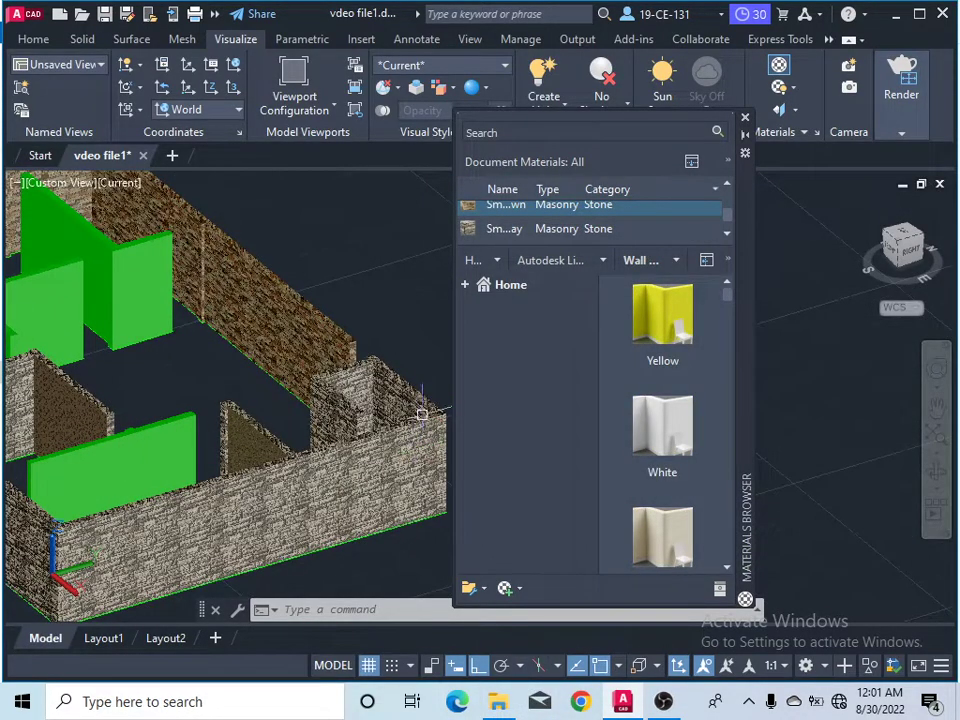
scroll(358, 376, up, 2)
mouse_move(618, 428)
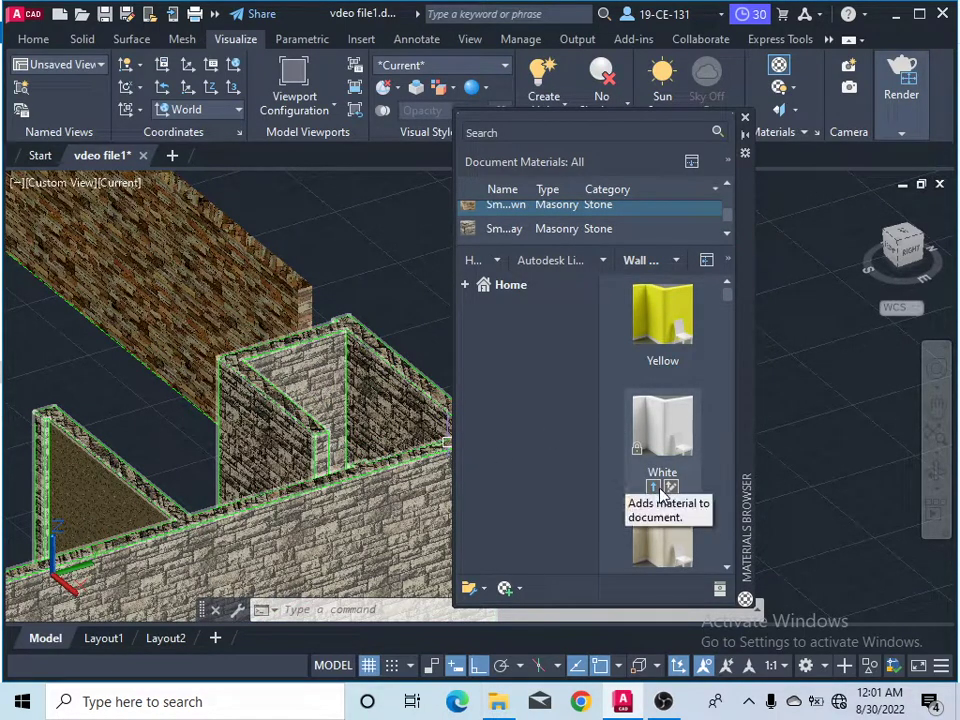
drag(669, 435, 372, 392)
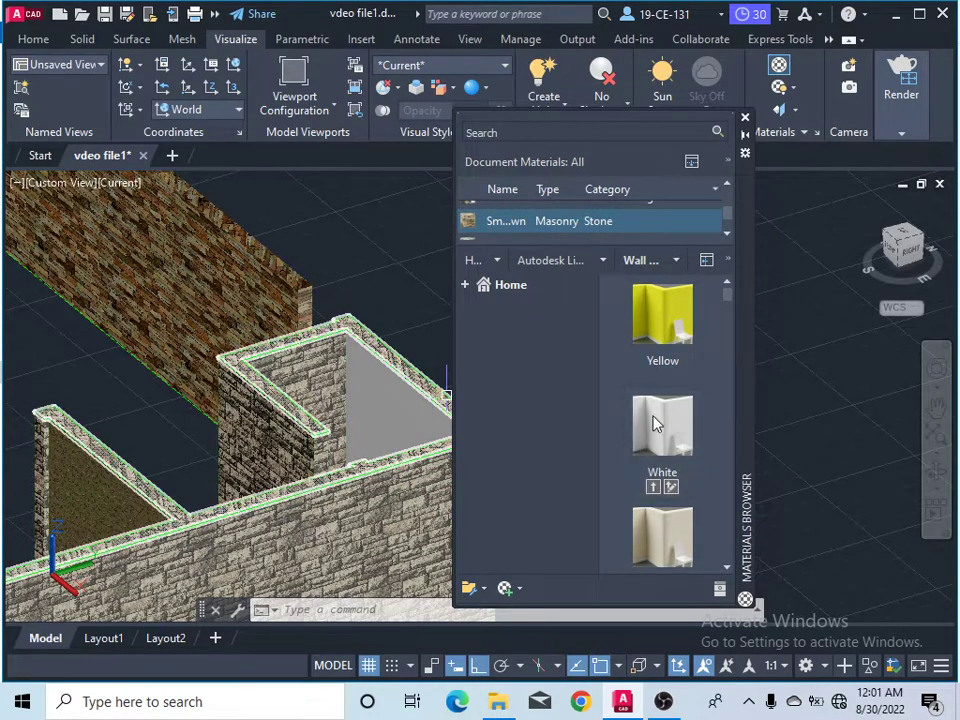
drag(654, 422, 318, 378)
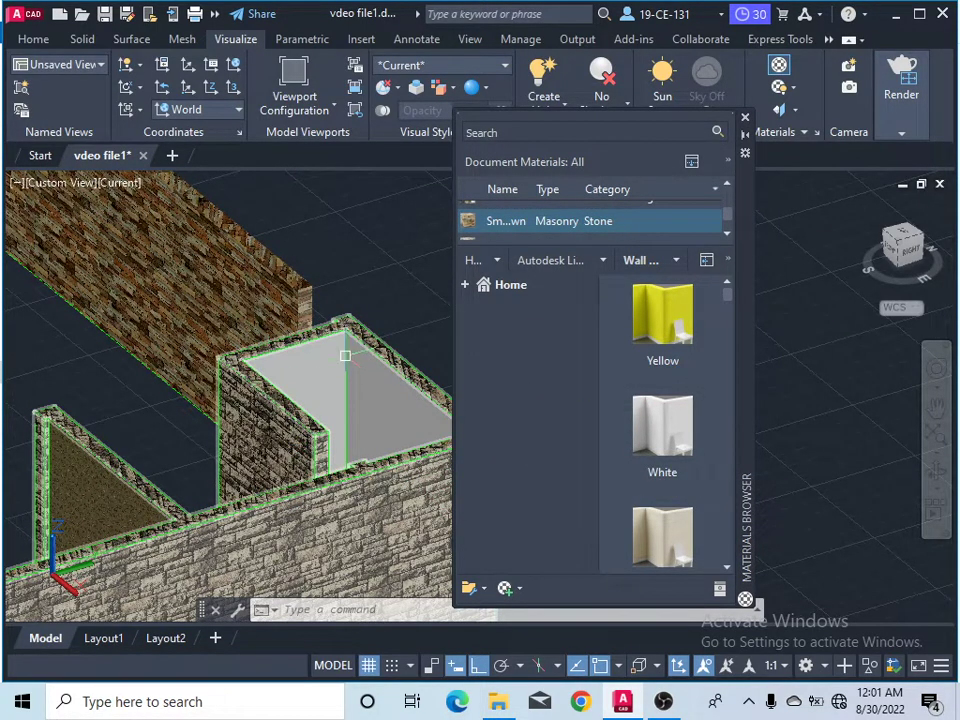
scroll(330, 370, down, 4)
scroll(360, 385, up, 2)
scroll(340, 375, down, 4)
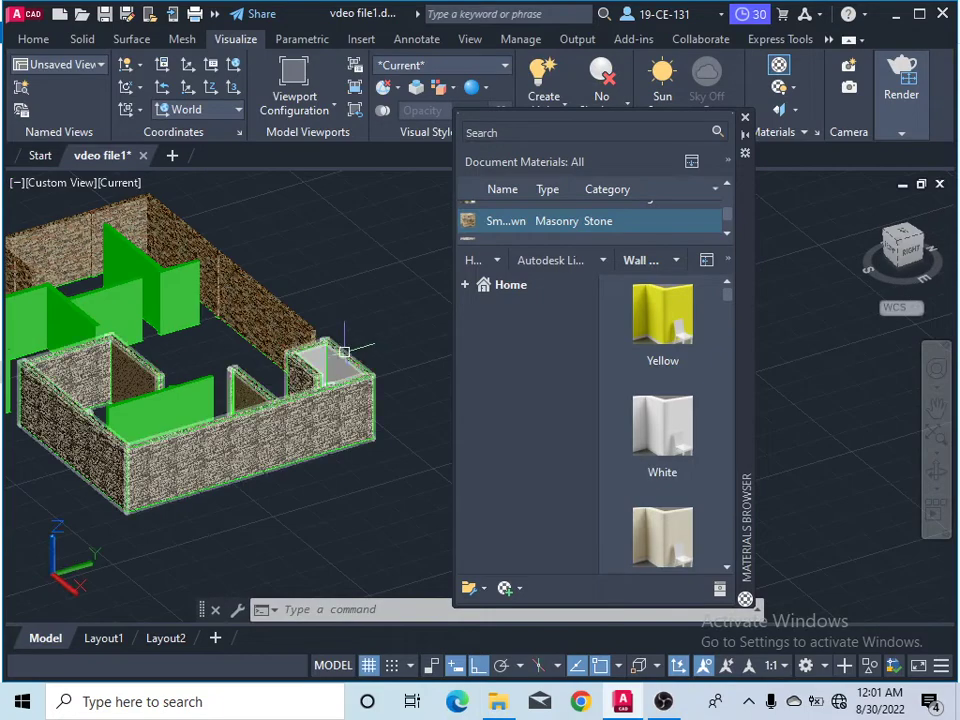
scroll(333, 367, up, 2)
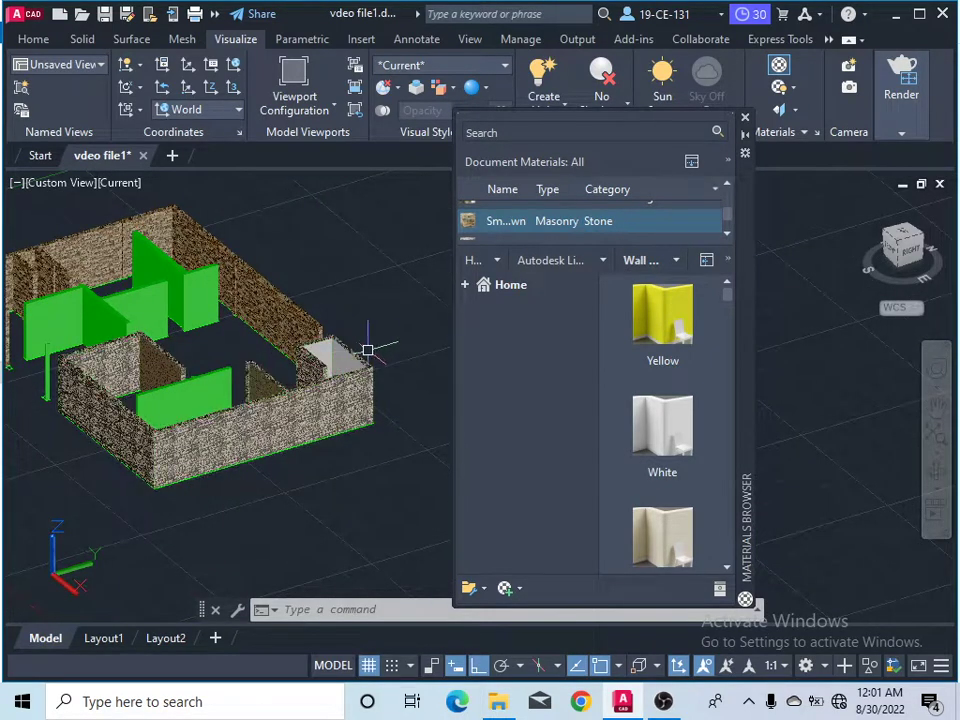
Orbit the house to inspect the white corner room, then exit orbit.
click(936, 469)
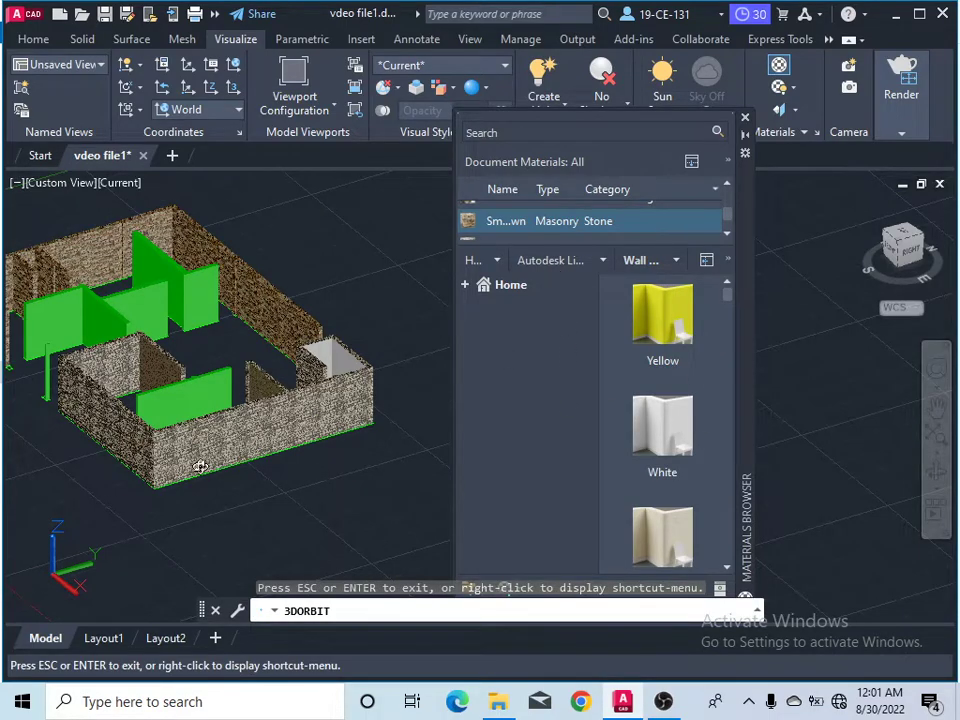
drag(200, 467, 292, 437)
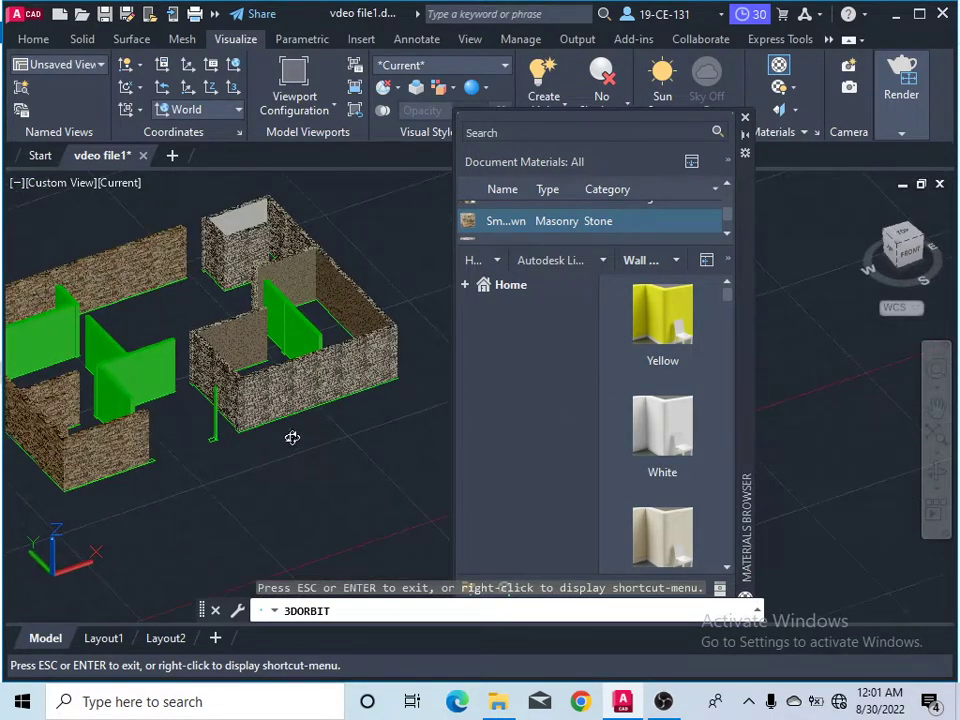
right_click(188, 295)
click(205, 300)
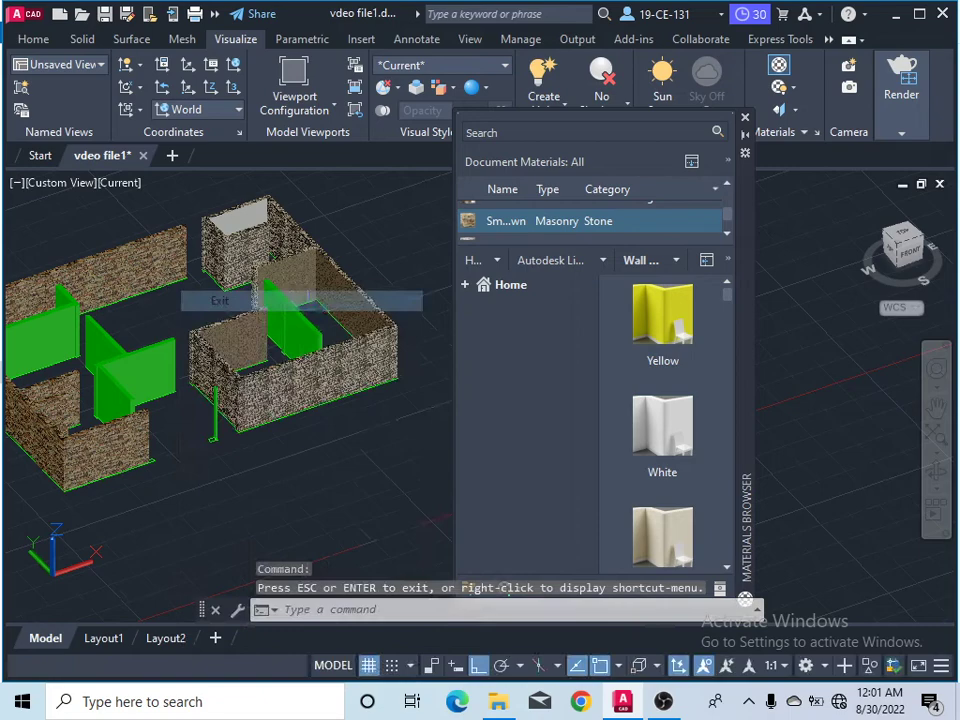
From the Glass category, apply Light Red glazing to the central green partition.
click(603, 262)
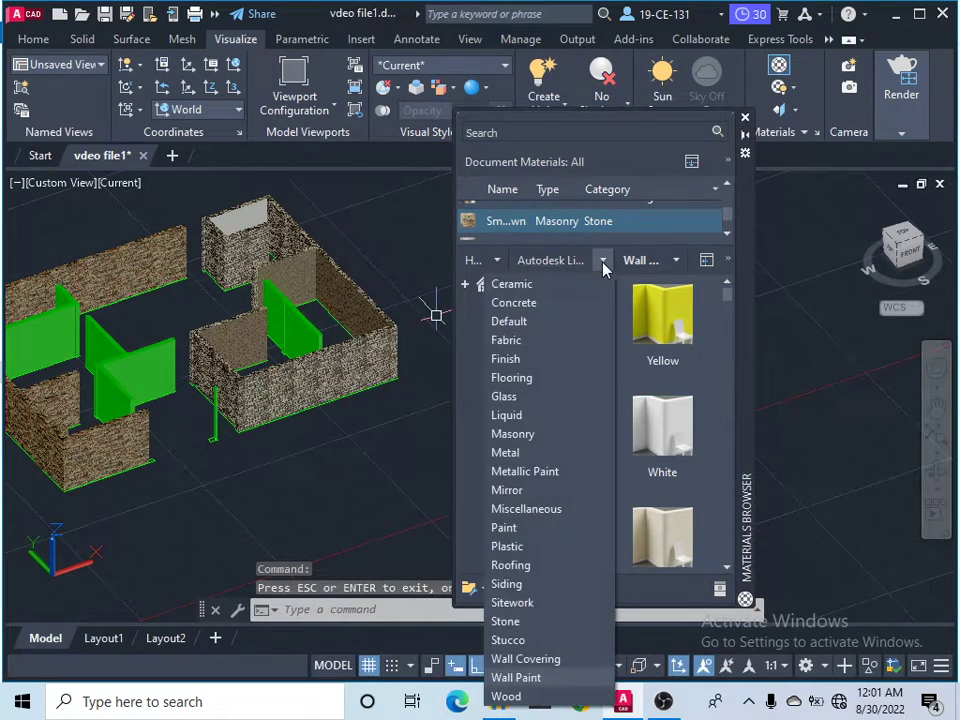
click(528, 397)
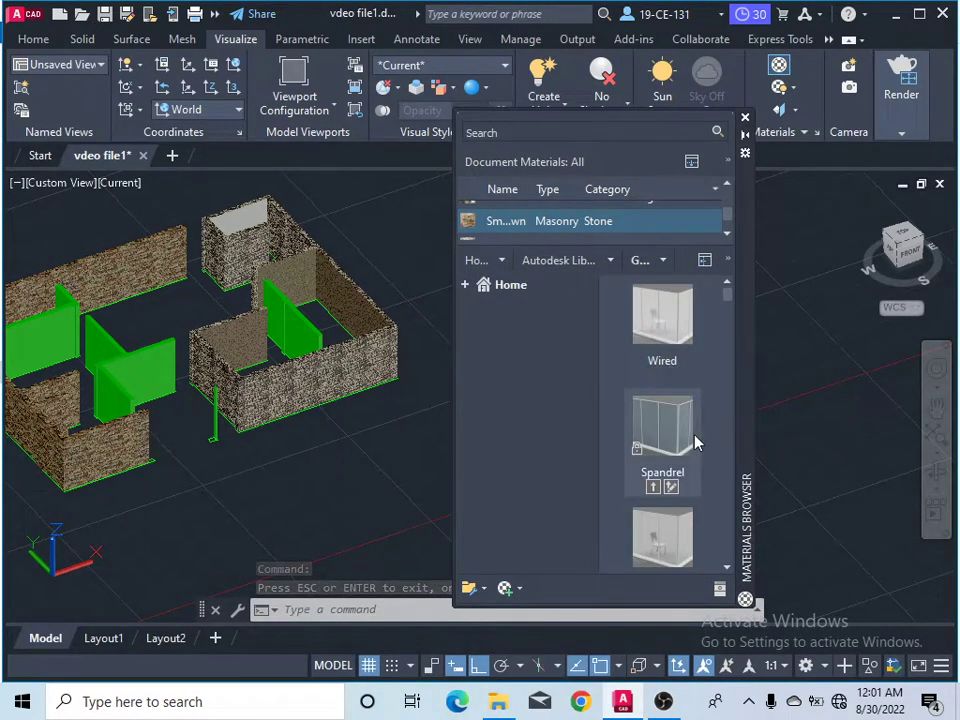
scroll(697, 445, down, 5)
scroll(698, 443, up, 2)
scroll(698, 443, down, 2)
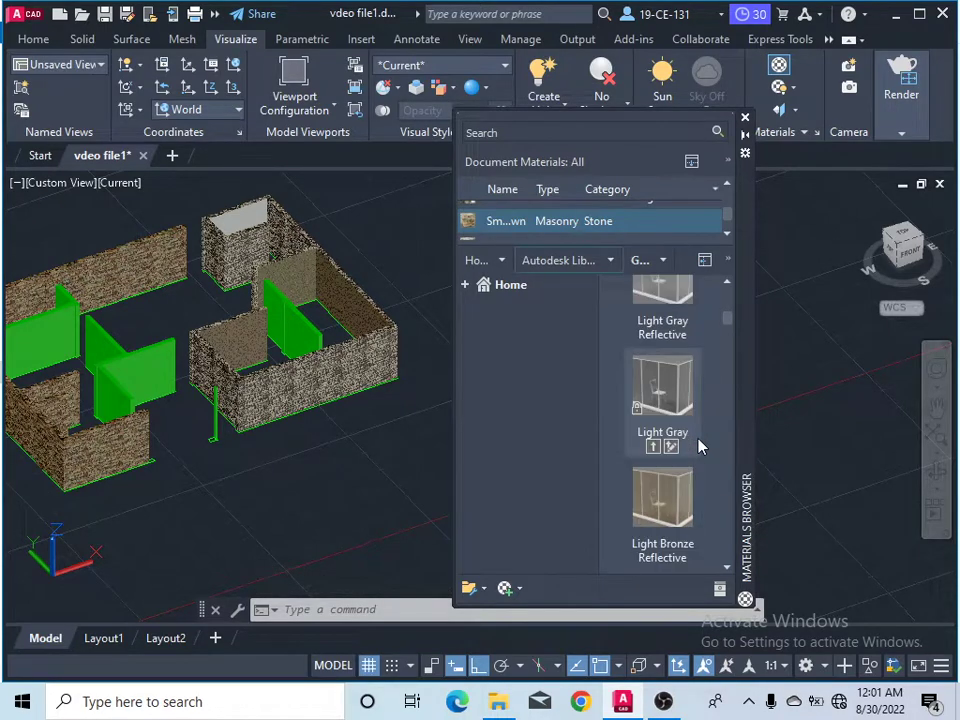
scroll(697, 421, up, 2)
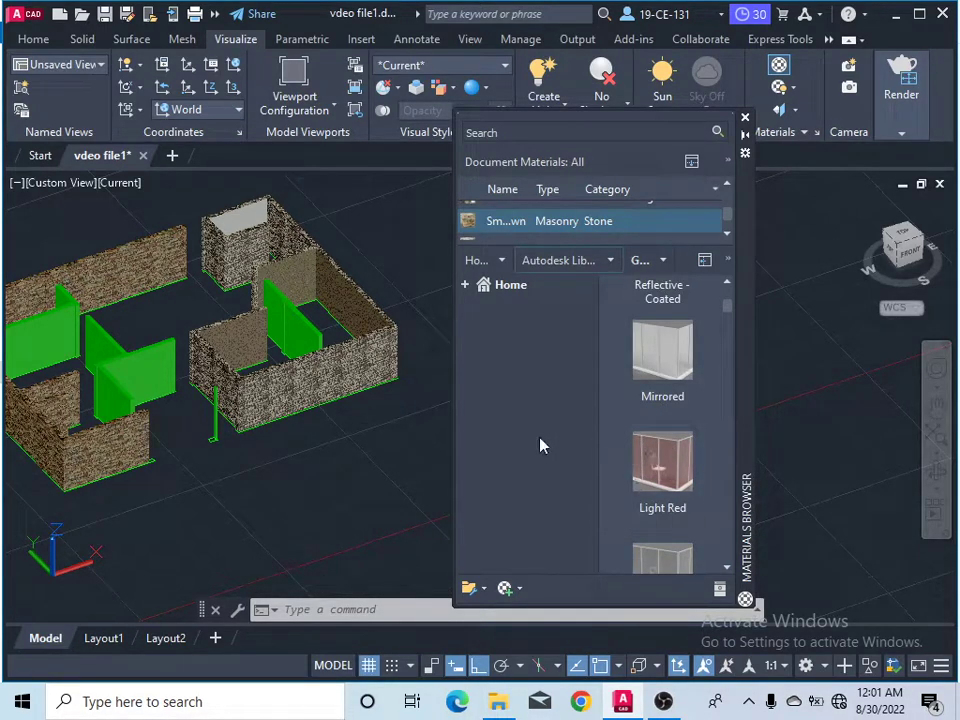
click(150, 372)
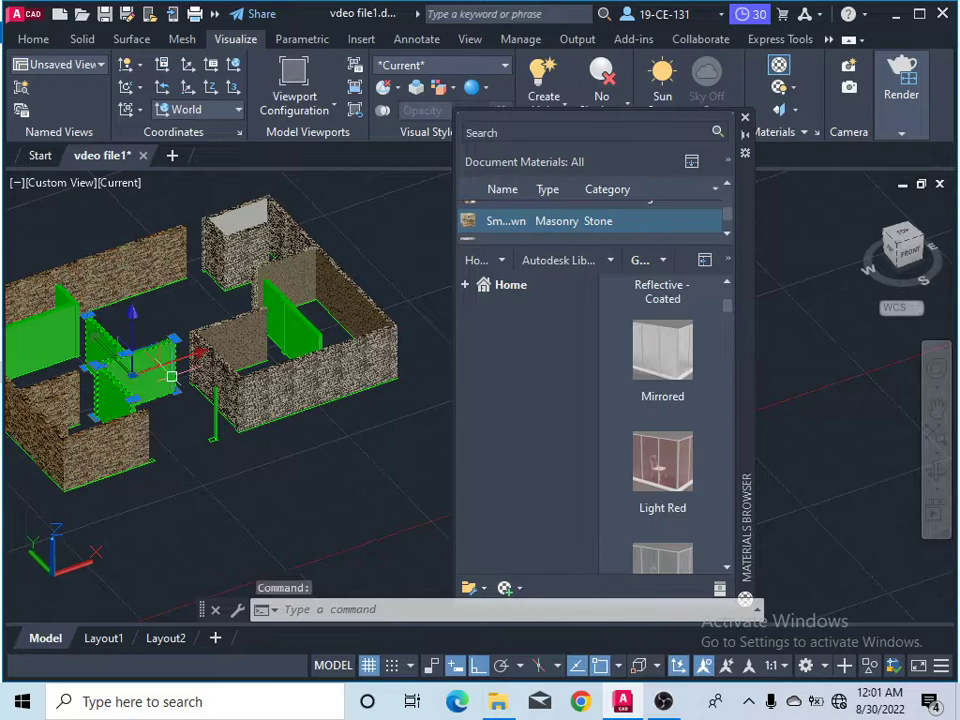
click(651, 525)
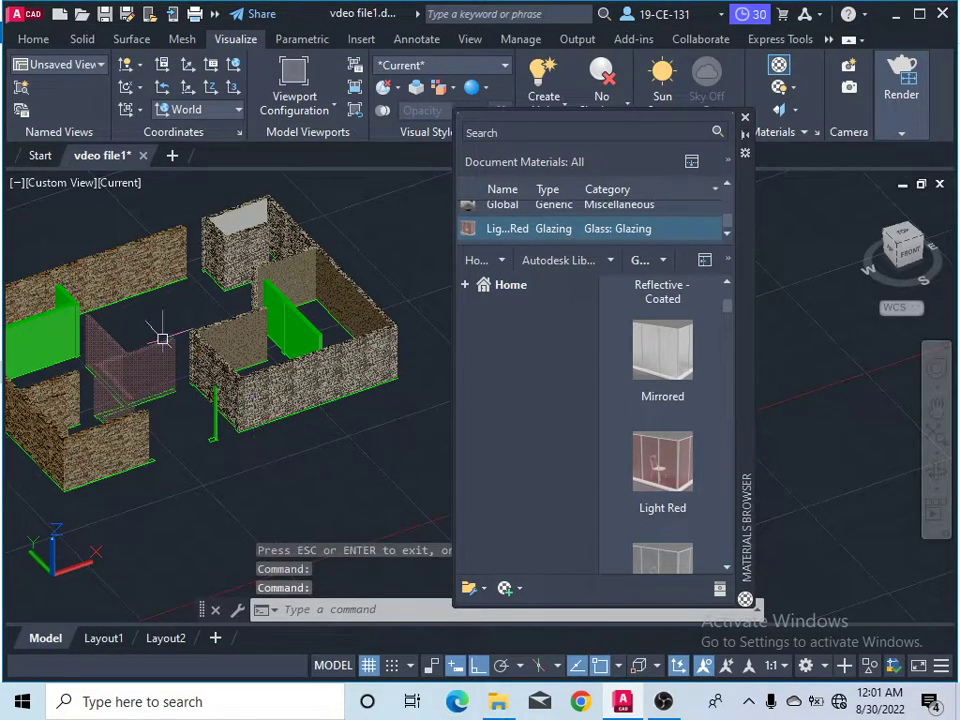
scroll(116, 345, up, 5)
scroll(116, 345, down, 2)
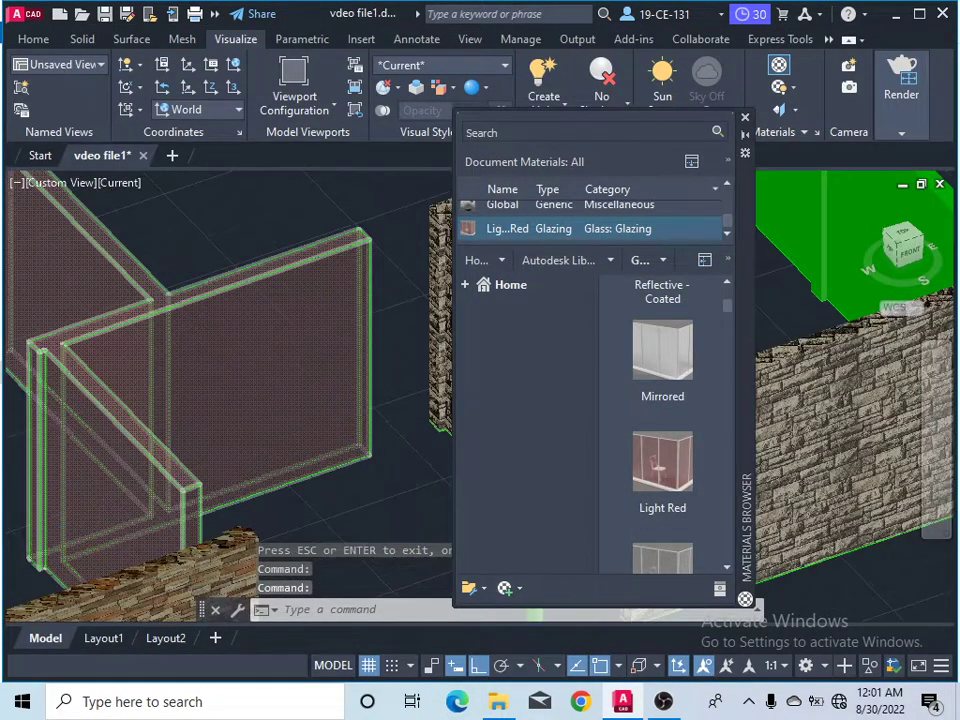
scroll(229, 360, down, 4)
scroll(229, 360, up, 4)
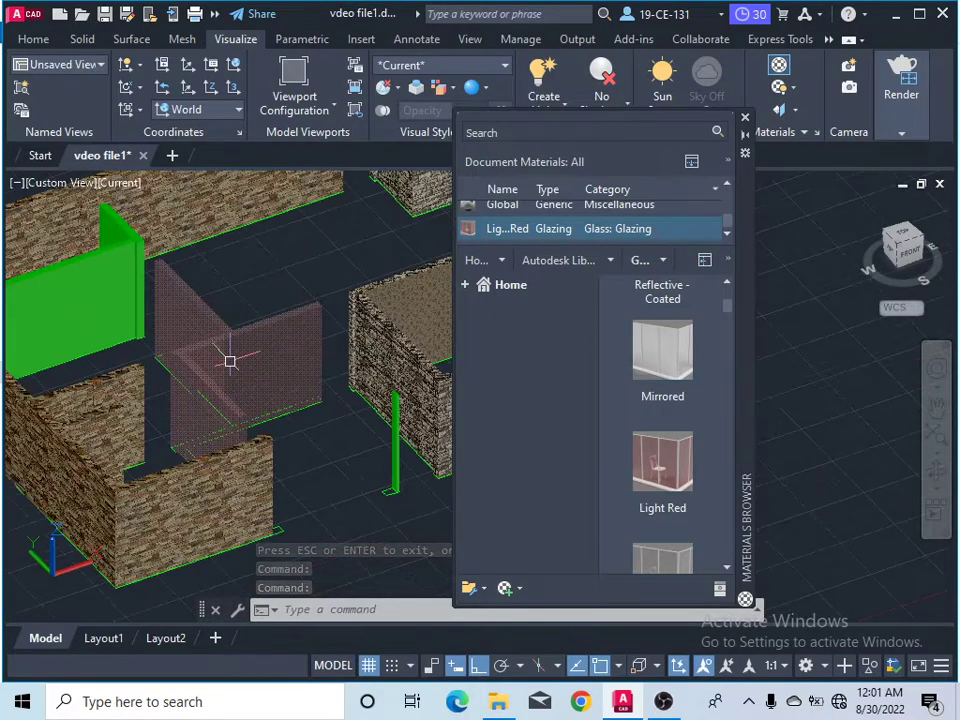
click(744, 117)
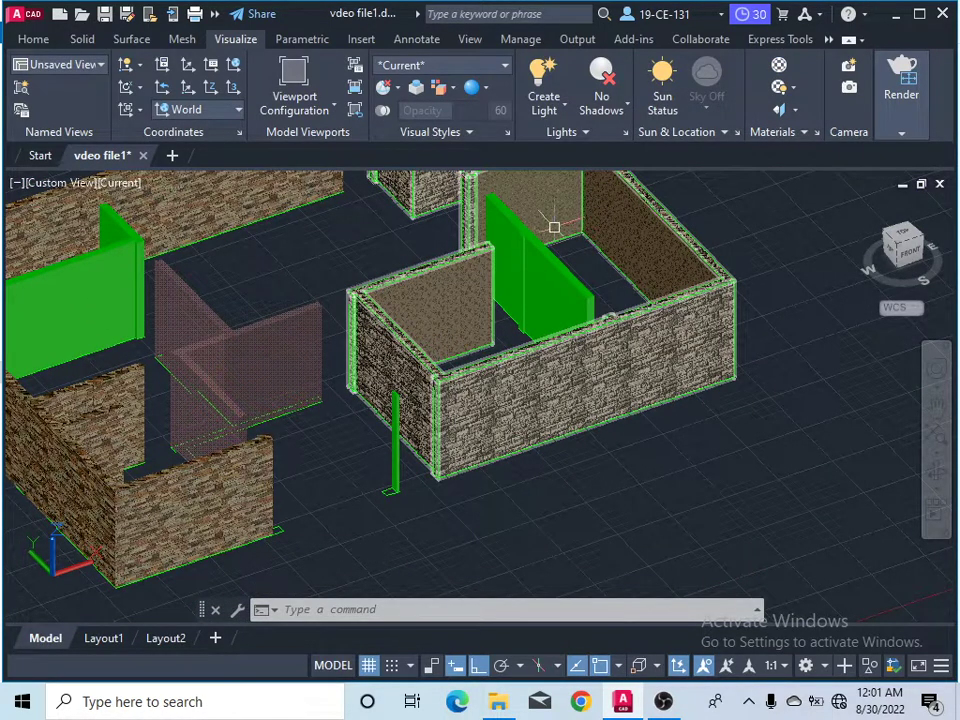
scroll(497, 383, down, 3)
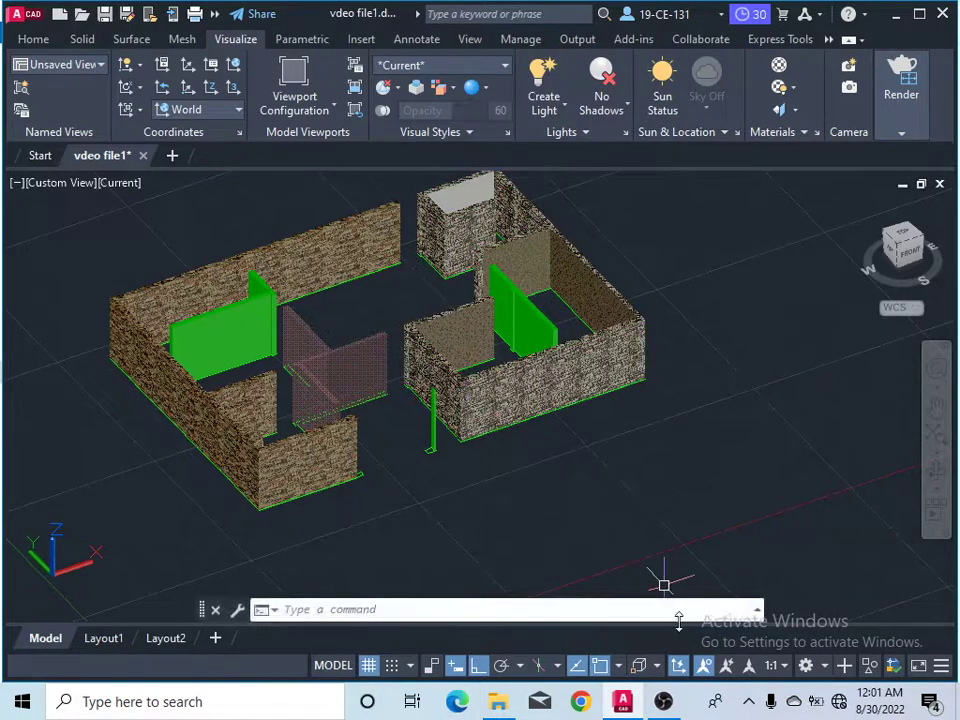
click(665, 702)
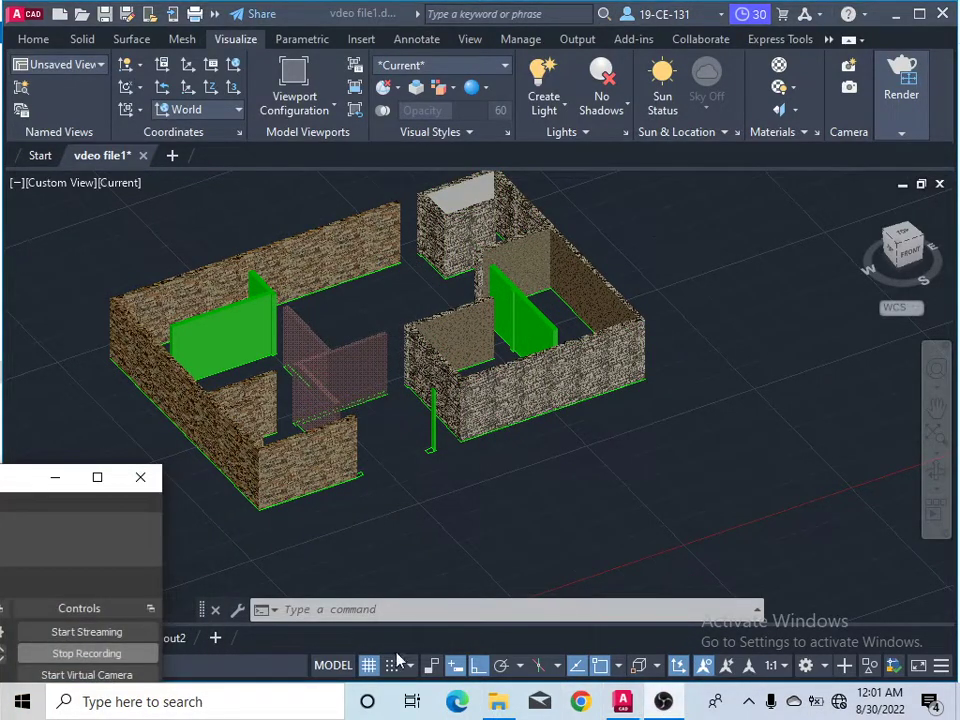